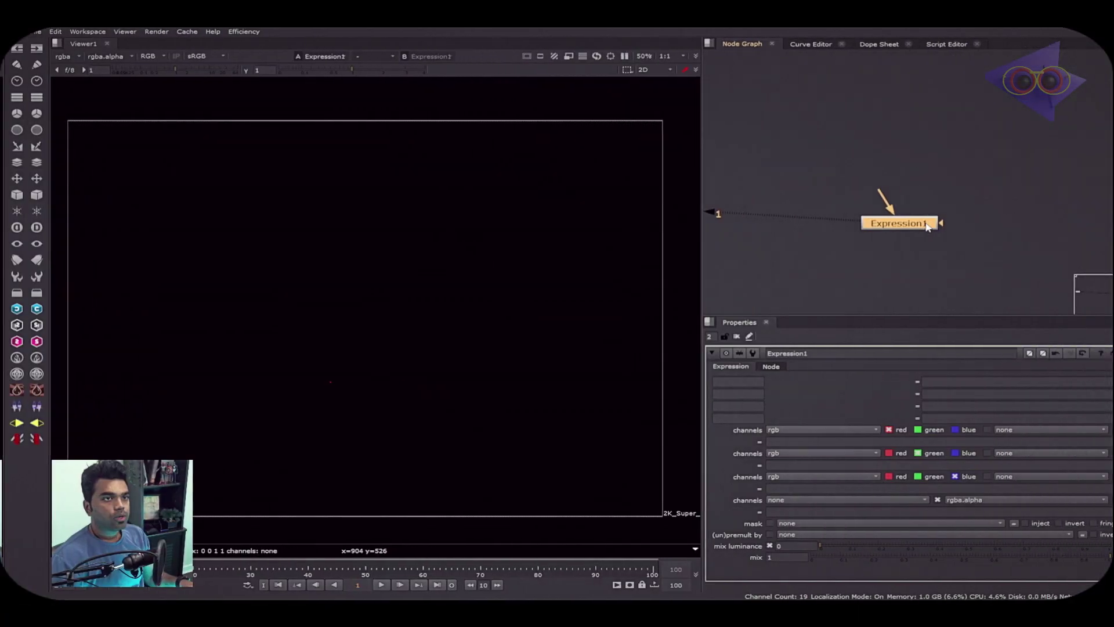
Step: Read the introduction of the Expression node's reference page in the Nuke documentation
middle_click_drag(939, 214, 953, 179)
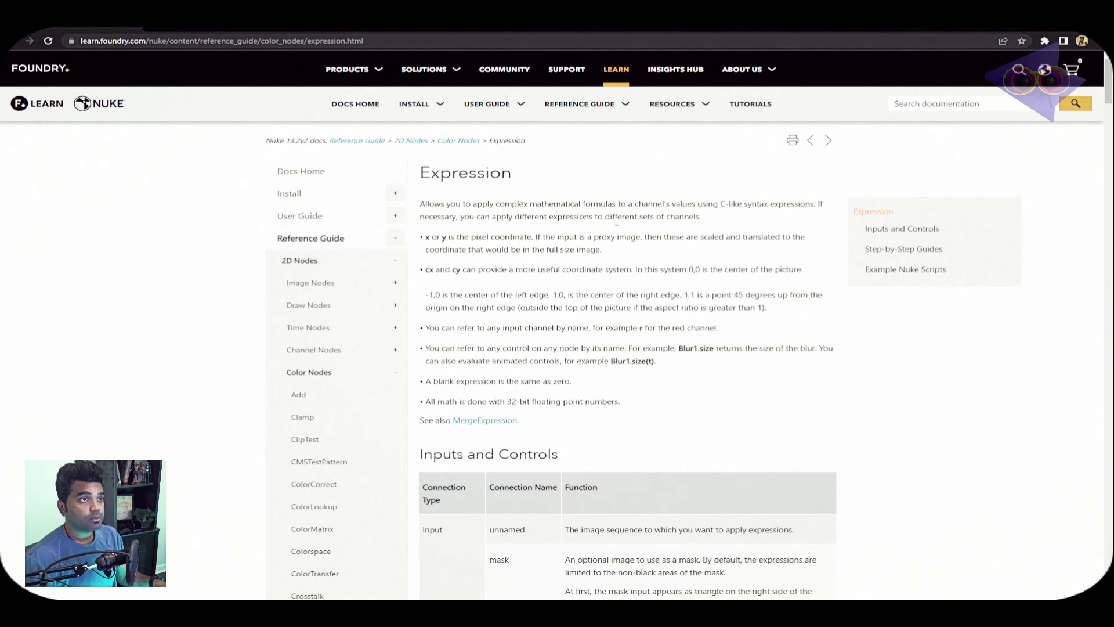
scroll(528, 221, "down", 1)
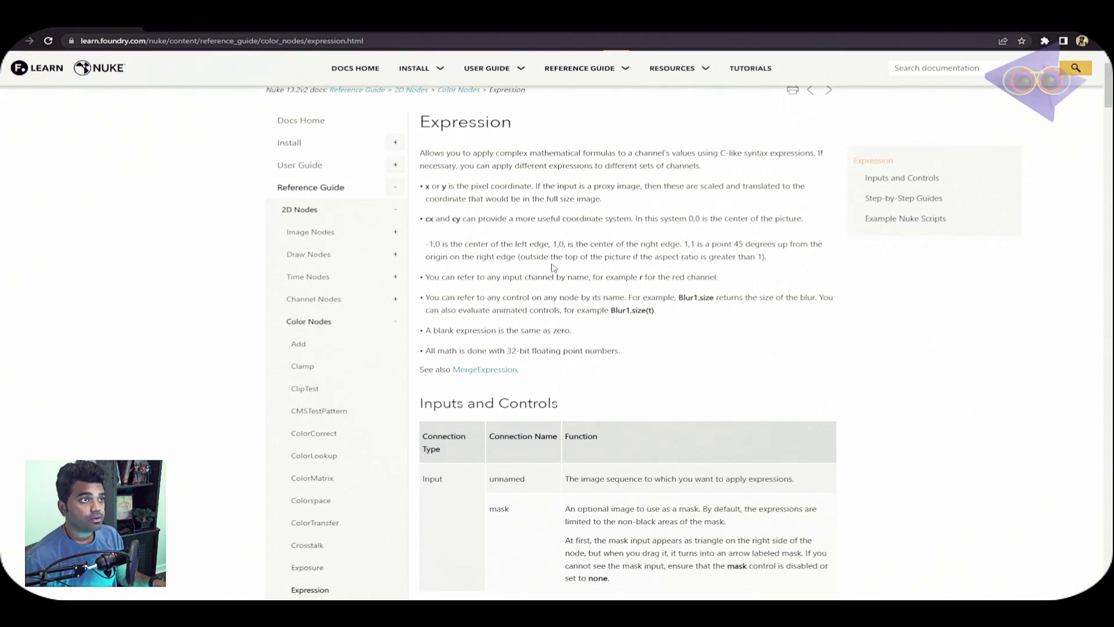
scroll(552, 268, "up", 1)
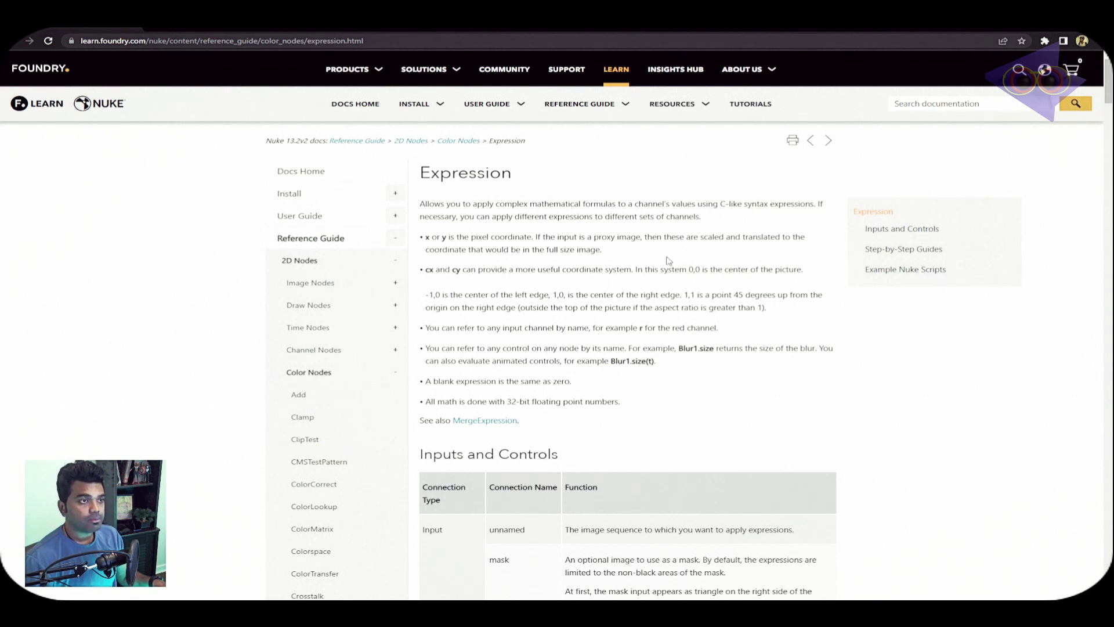
scroll(581, 288, "down", 1)
scroll(586, 292, "up", 1)
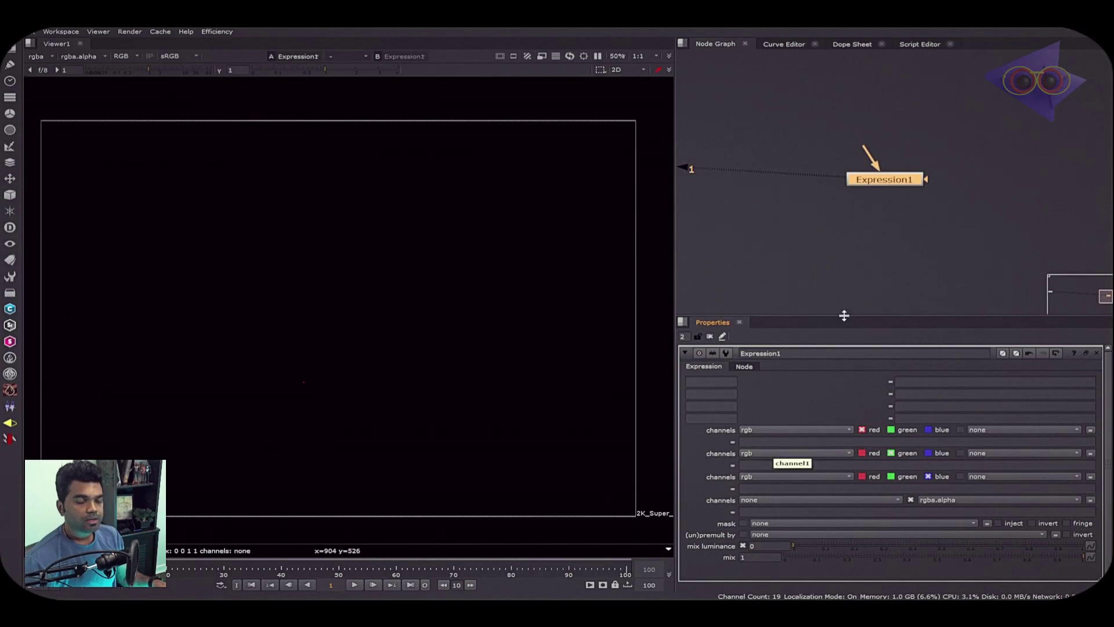
Step: Add a ColorWheel node above Expression1, connect it to Expression1's input, and fit the image in the viewer
left_click(991, 138)
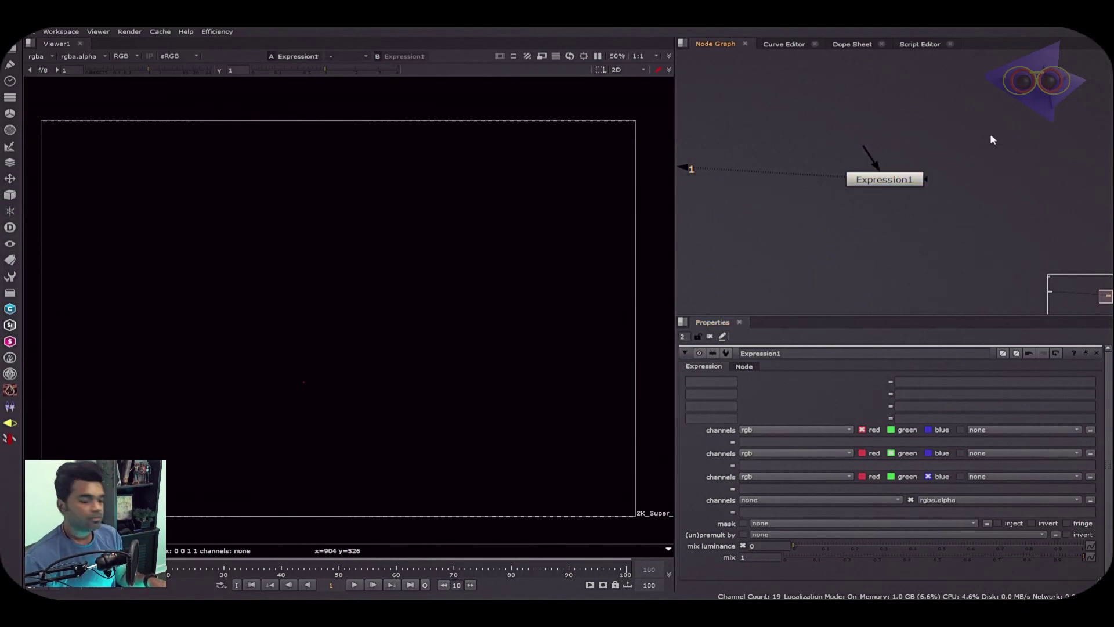
key("Tab")
type("color")
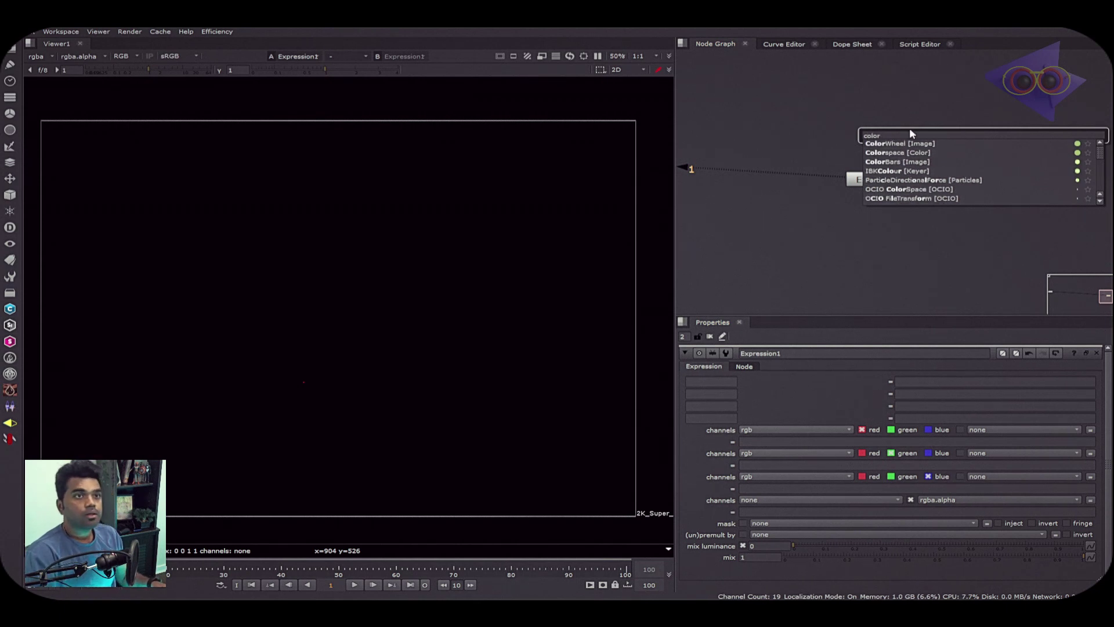
key("Return")
left_click_drag(982, 124, 884, 105)
left_click_drag(884, 169, 884, 133)
key("f")
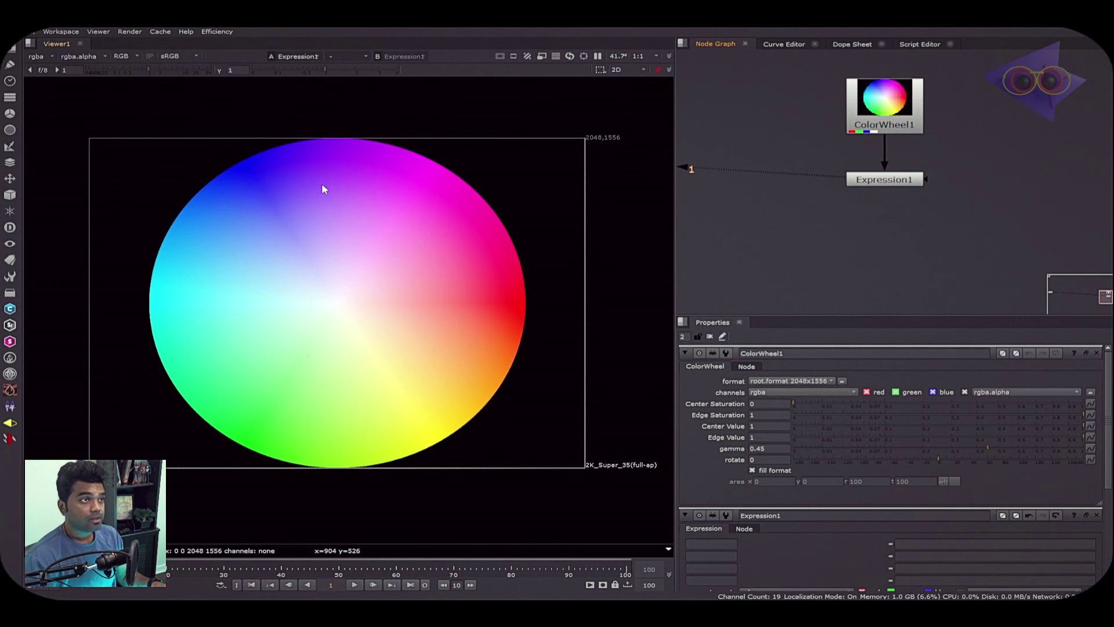
Step: Inspect the color wheel's red, green and blue channels one by one in the viewer and return to RGB
left_click(128, 58)
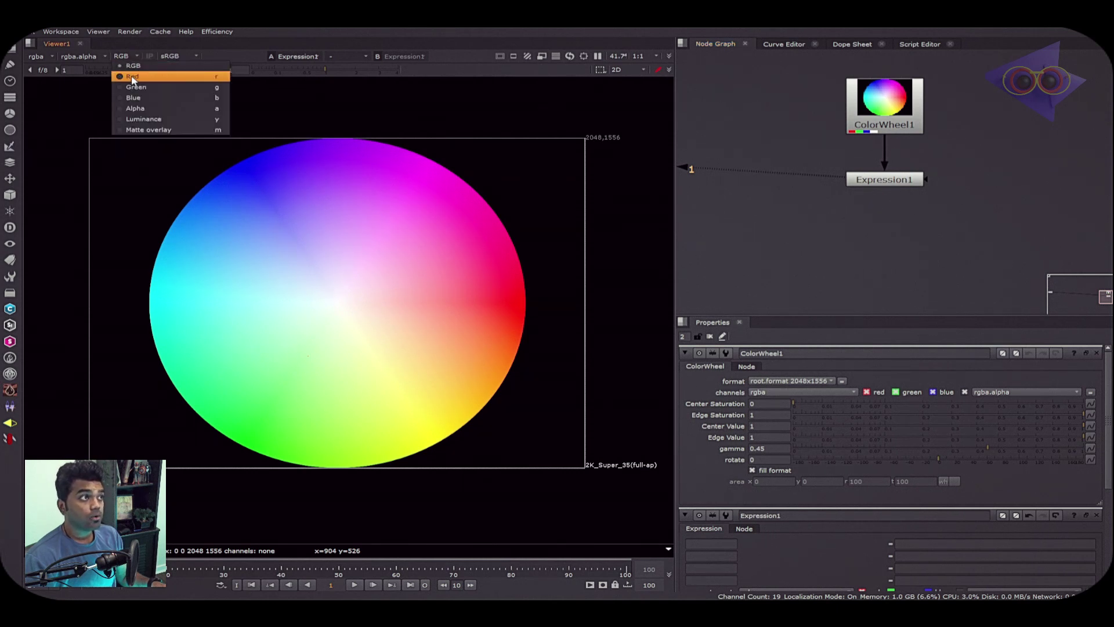
left_click(133, 80)
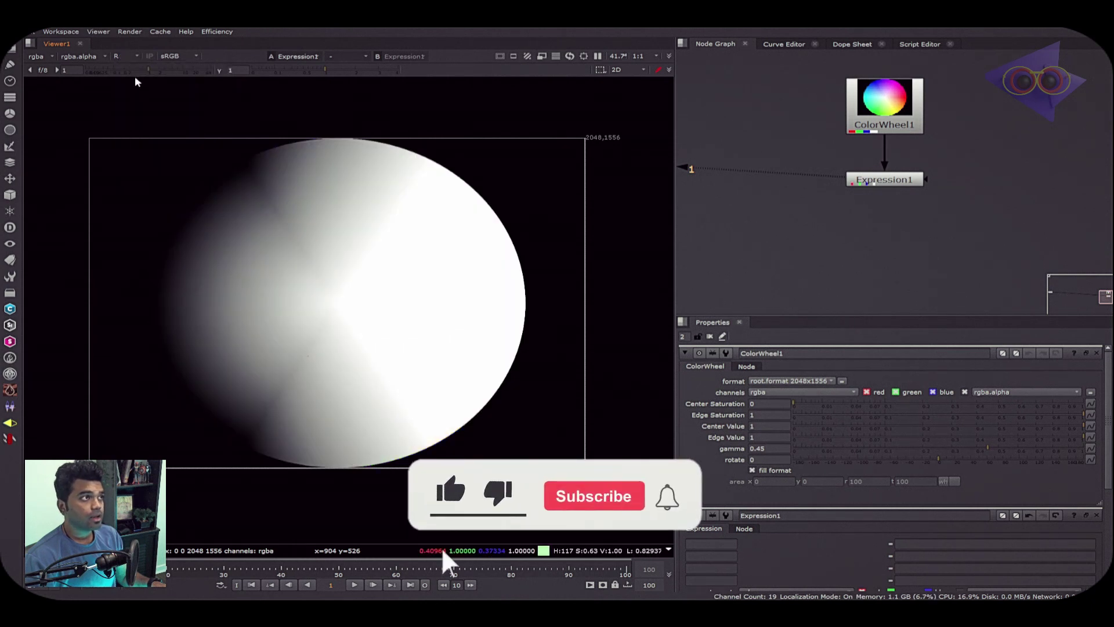
key("g")
left_click(127, 58)
left_click(132, 97)
left_click(123, 52)
left_click(133, 66)
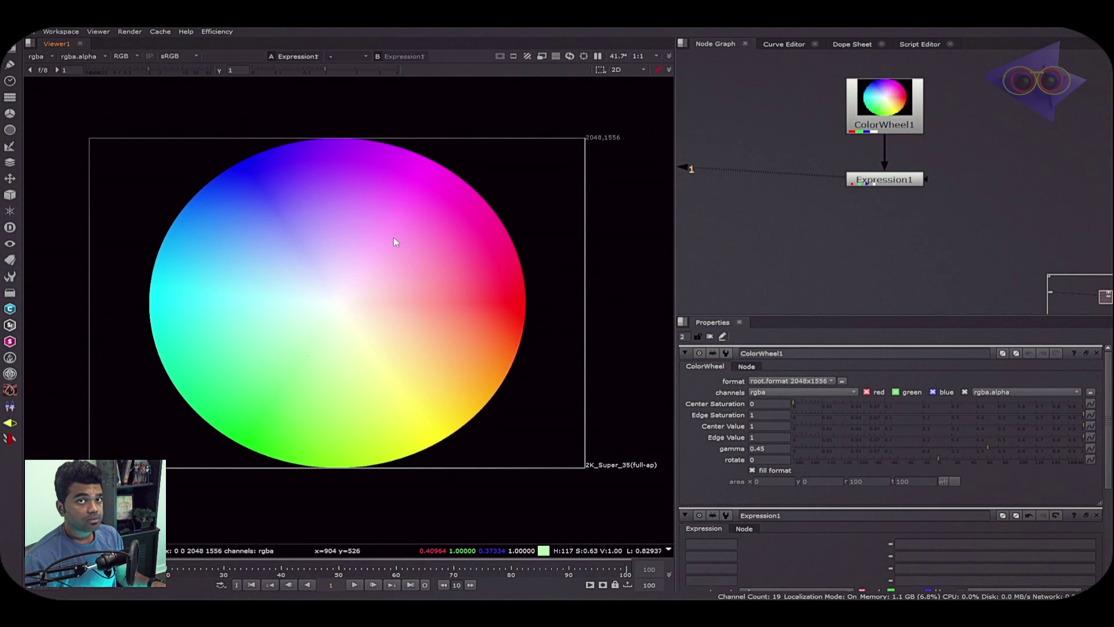
Step: Open Expression1's properties and set the red channel expression to r
double_click(899, 181)
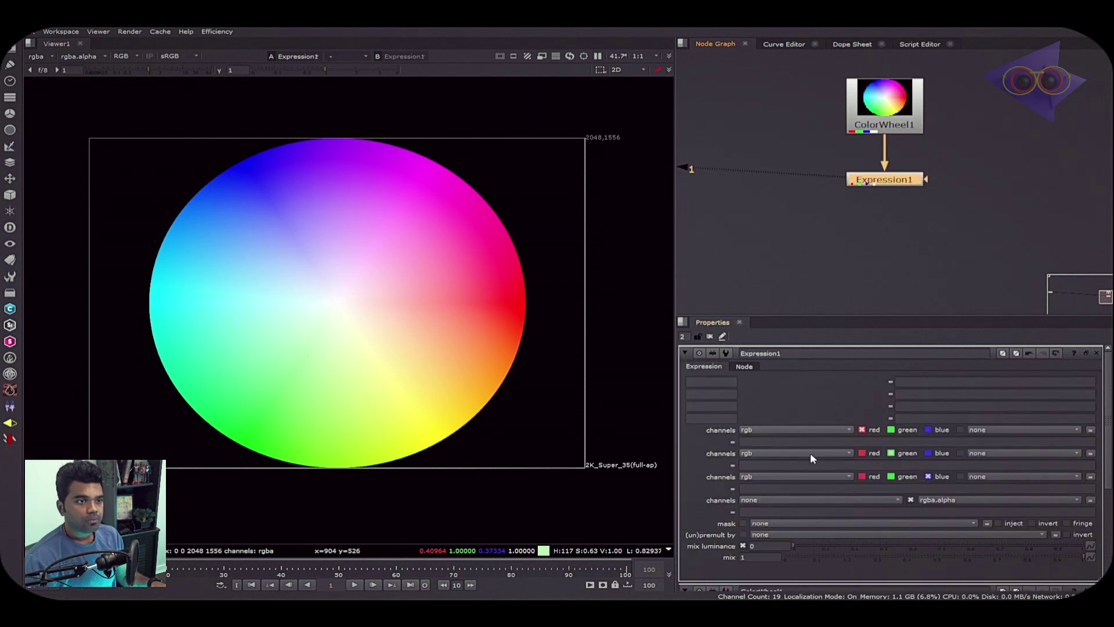
left_click(759, 441)
type("red")
left_click(762, 465)
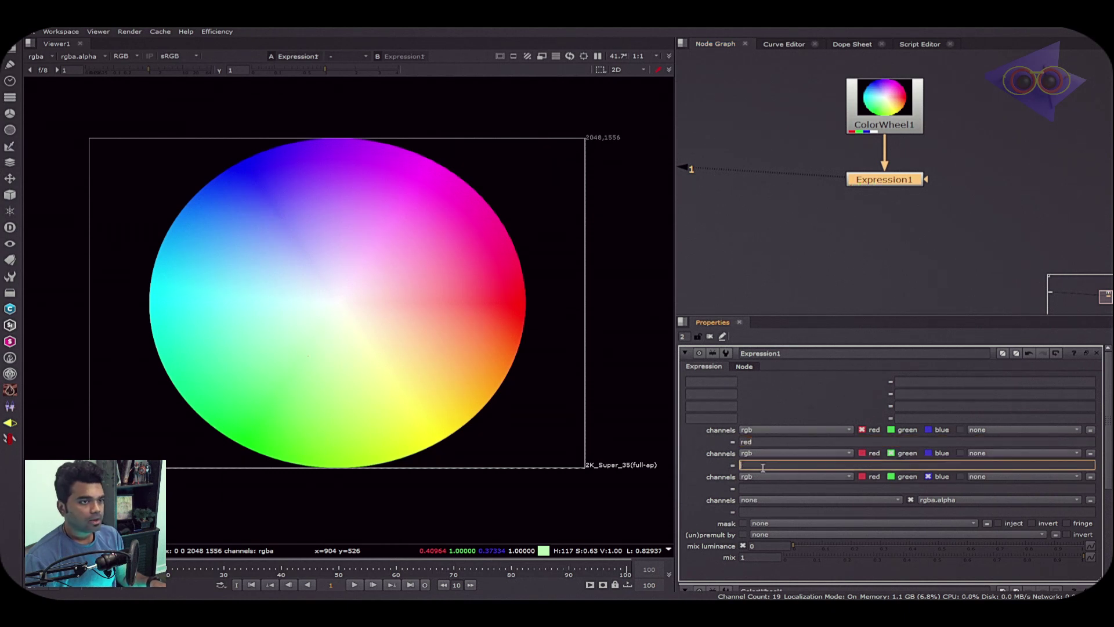
key("ctrl+z")
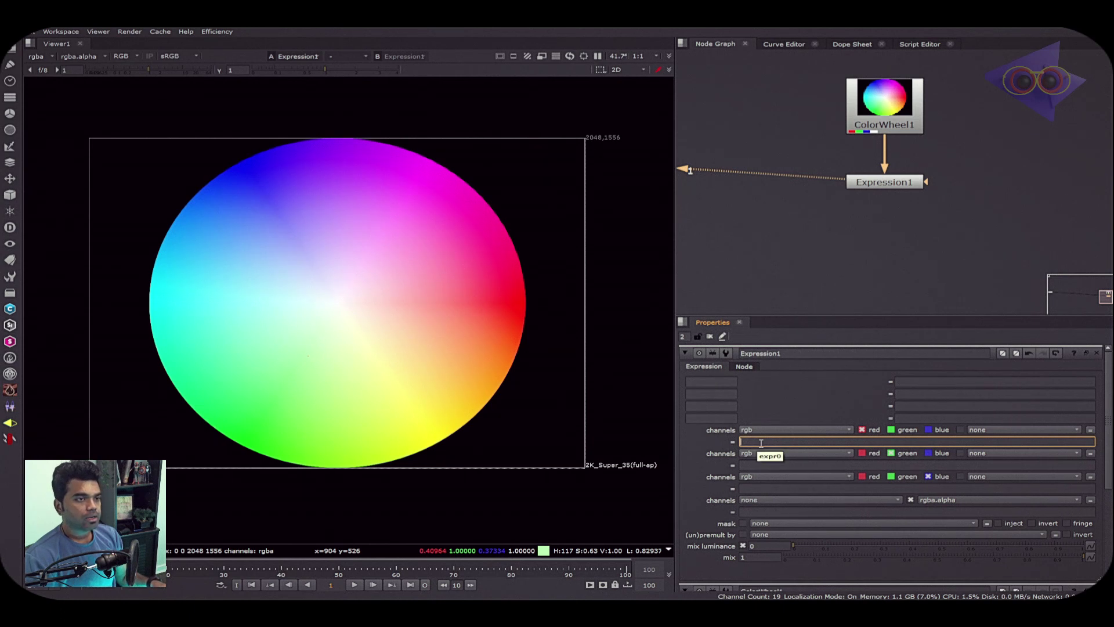
type("r")
key("Return")
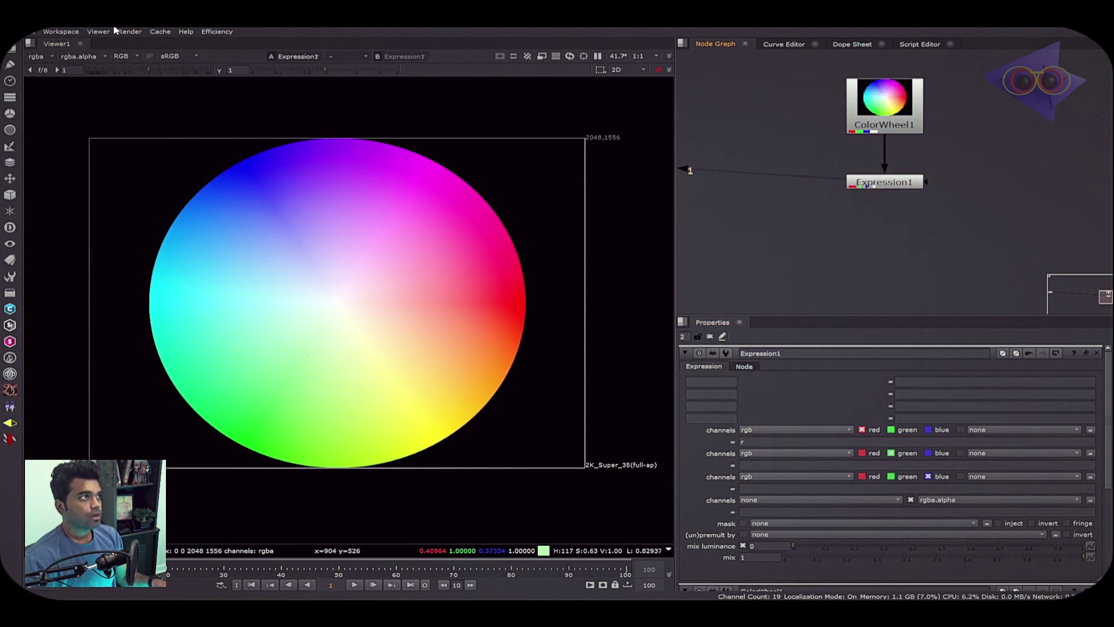
Step: Set Expression1's green, blue and alpha channel expressions to g, b and a
left_click(133, 59)
left_click(205, 79)
left_click(765, 467)
type("g")
left_click(764, 488)
type("b")
left_click(759, 512)
type("a")
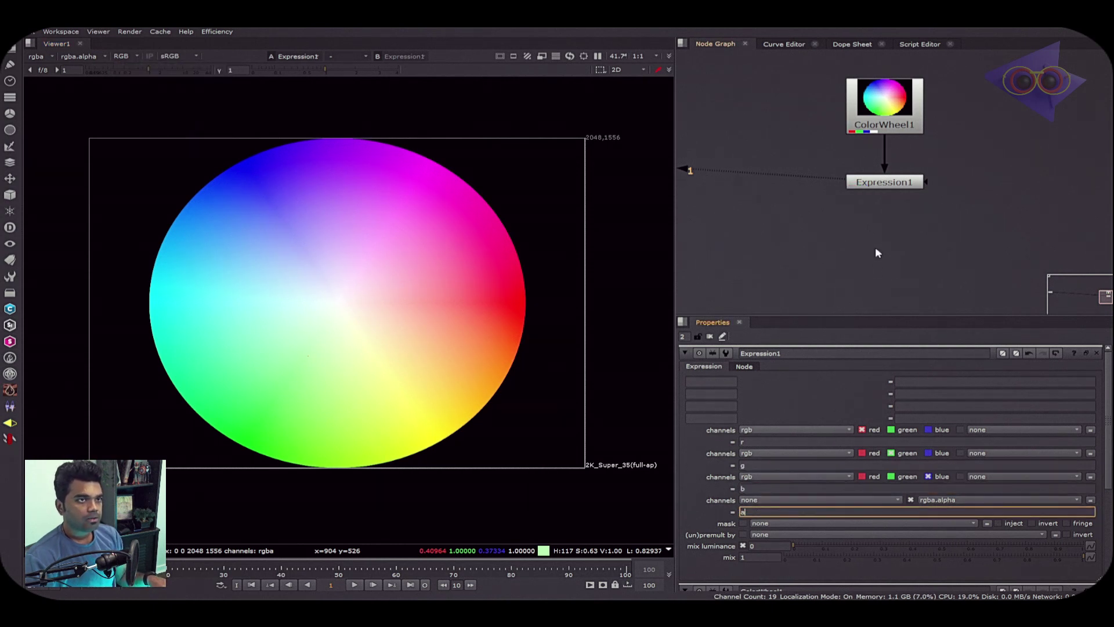
left_click(905, 184)
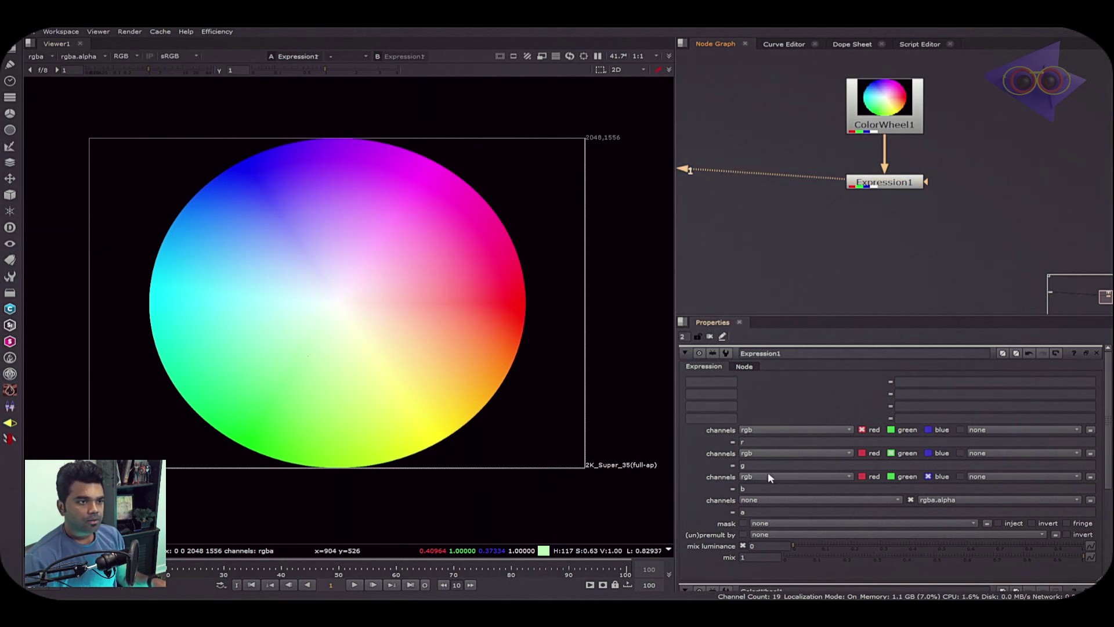
Step: Set Expression1's green channel expression to r so the green output uses the red channel
left_click(732, 465)
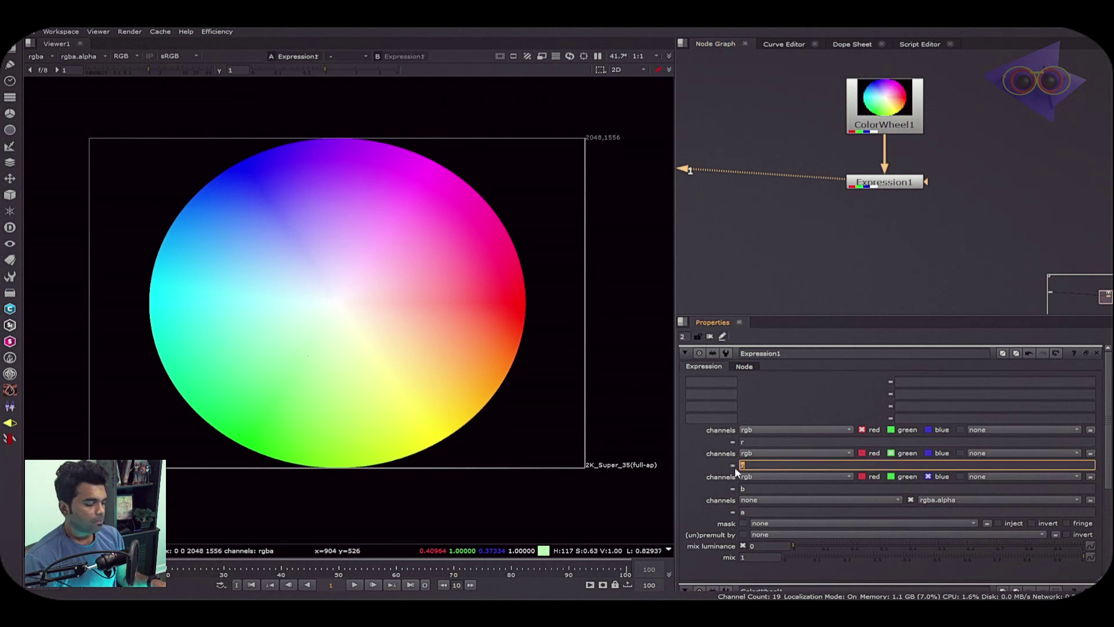
type("r")
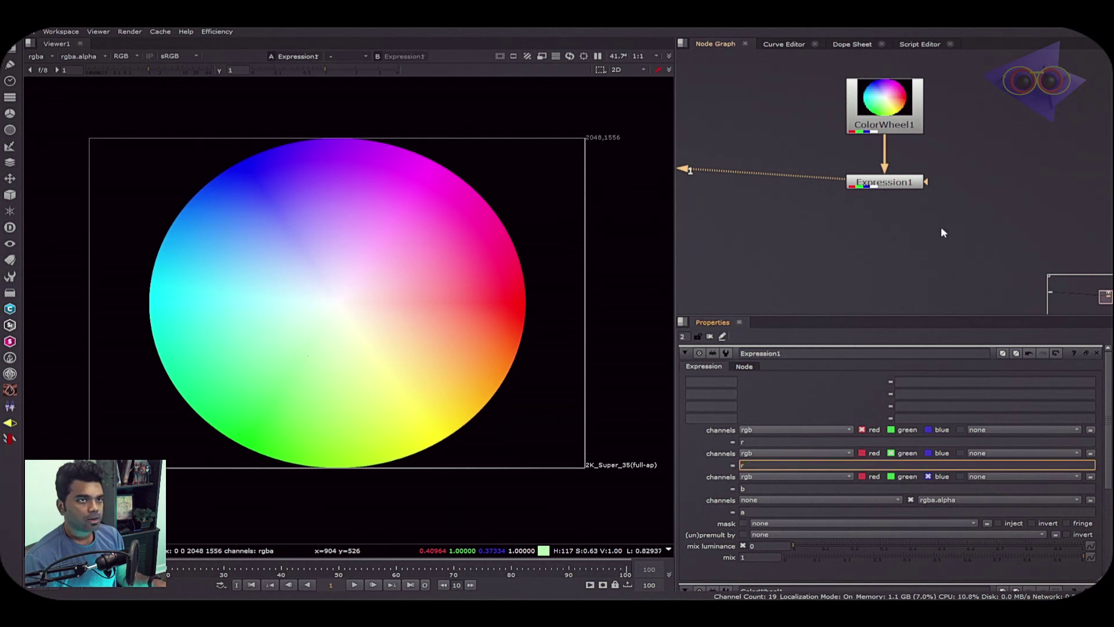
left_click(932, 220)
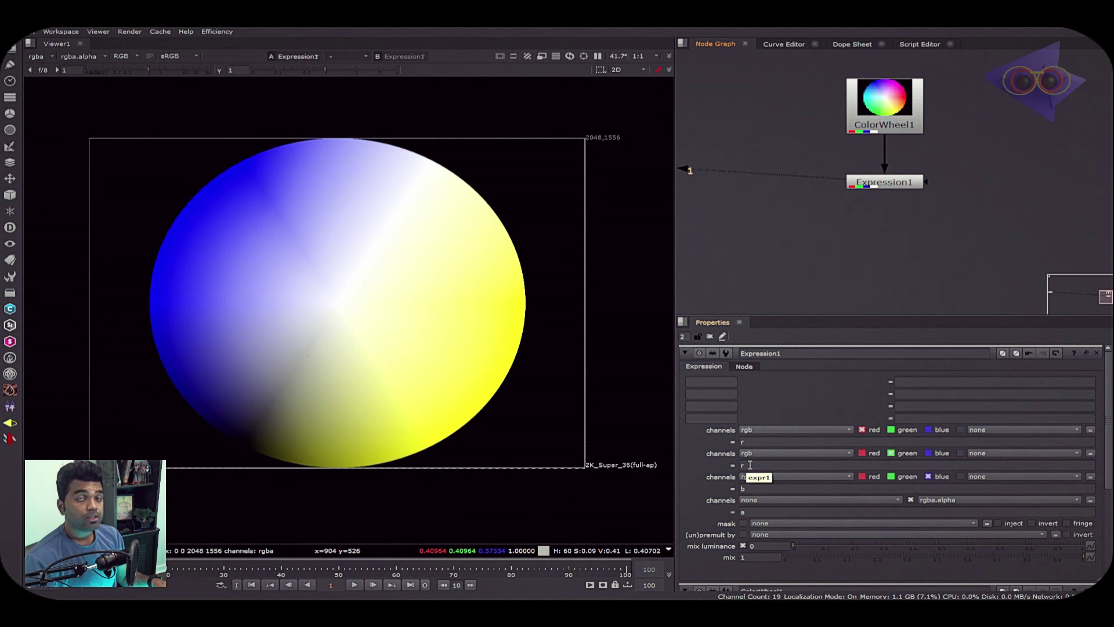
Step: Compare the green and red channels of Expression1's output in the viewer and return to RGB
left_click(136, 57)
left_click(131, 92)
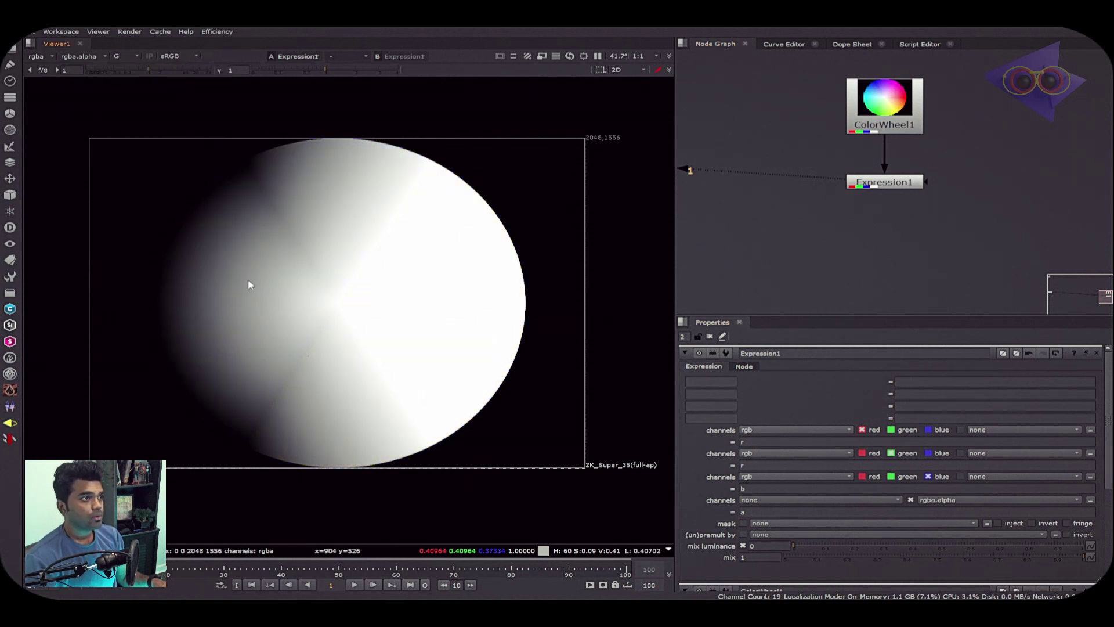
left_click(129, 60)
left_click(136, 78)
left_click(124, 56)
left_click(133, 66)
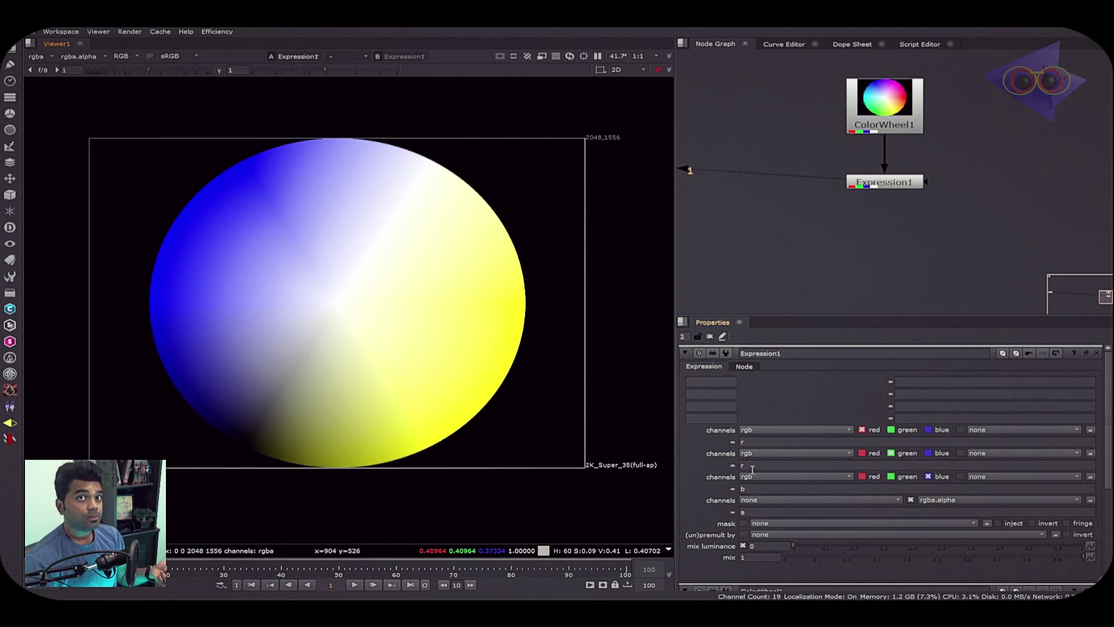
Step: Restore the green channel expression of Expression1 to g
double_click(753, 467)
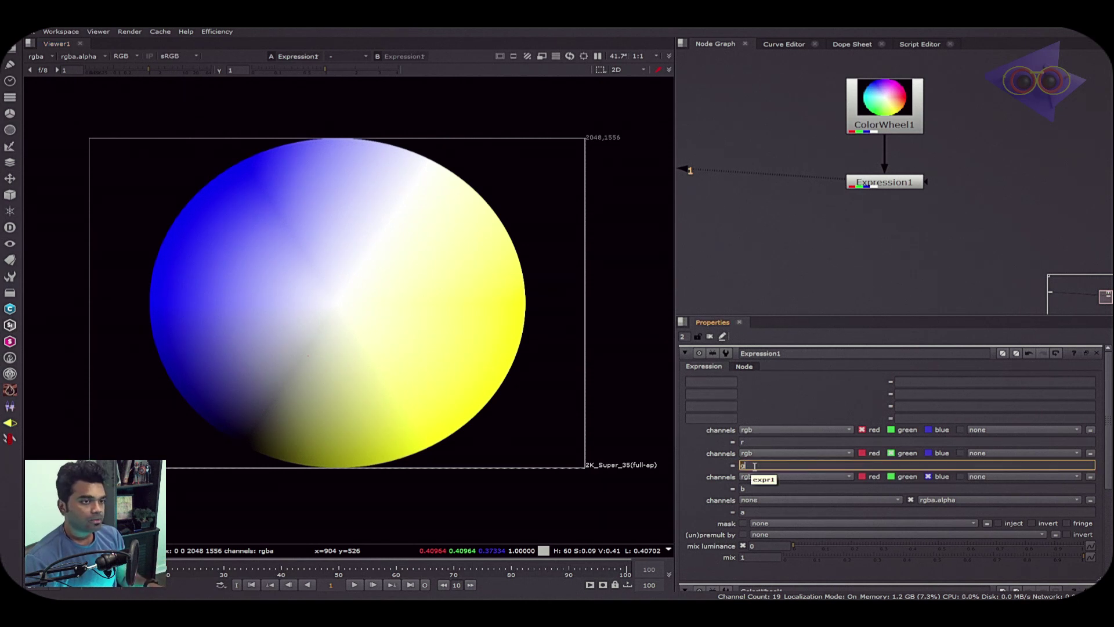
left_click(816, 236)
left_click(905, 184)
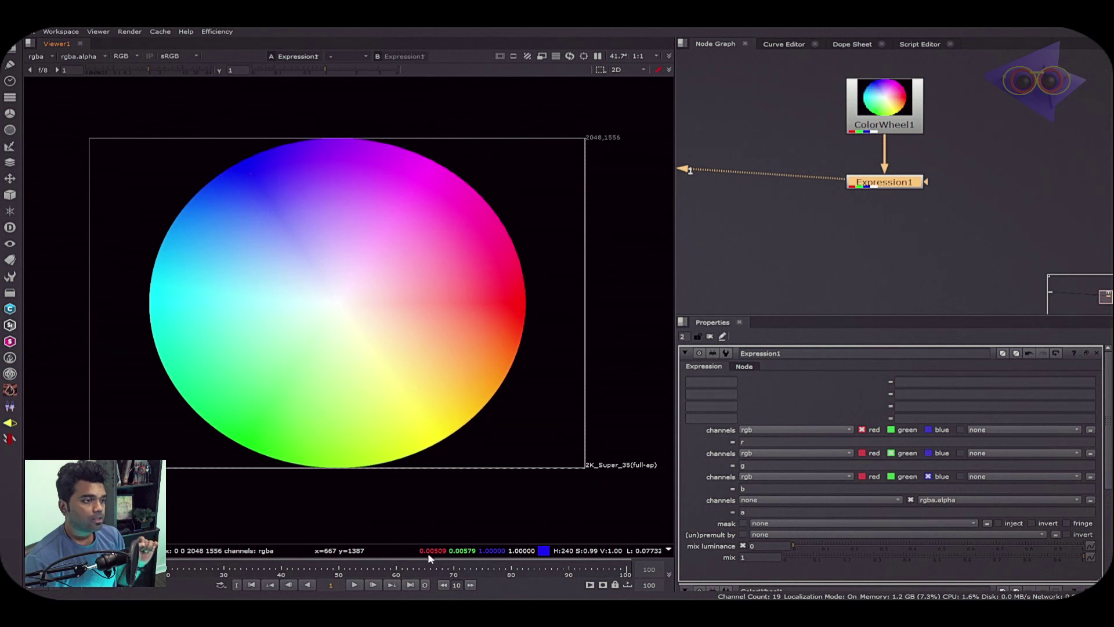
Step: Change Expression1's blue channel expression to b+1
mouse_move(435, 558)
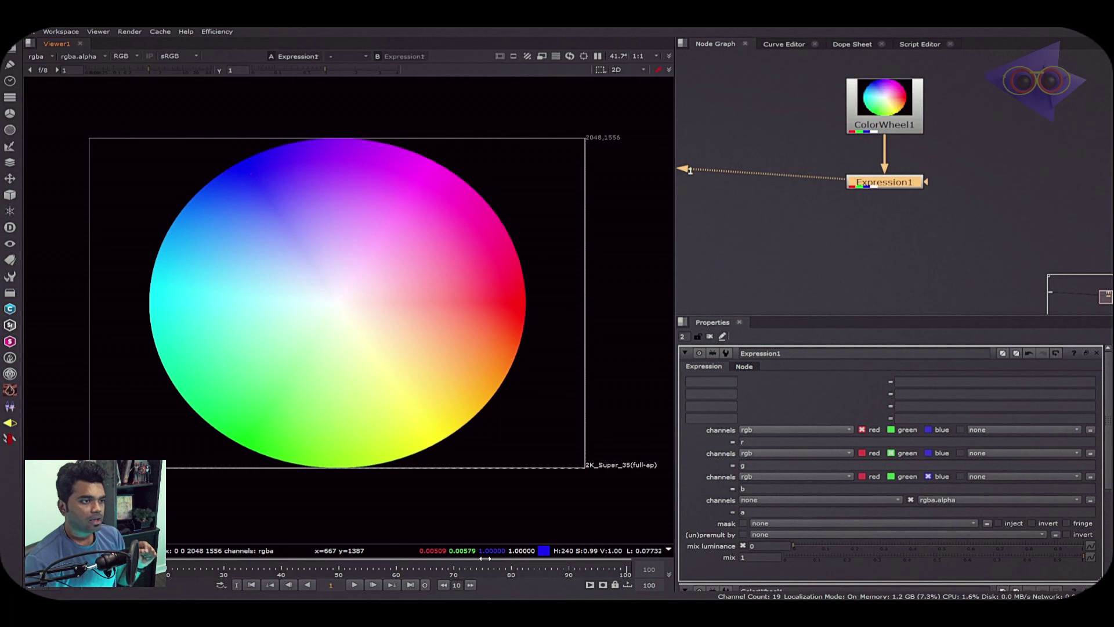
left_click(787, 489)
type("+1")
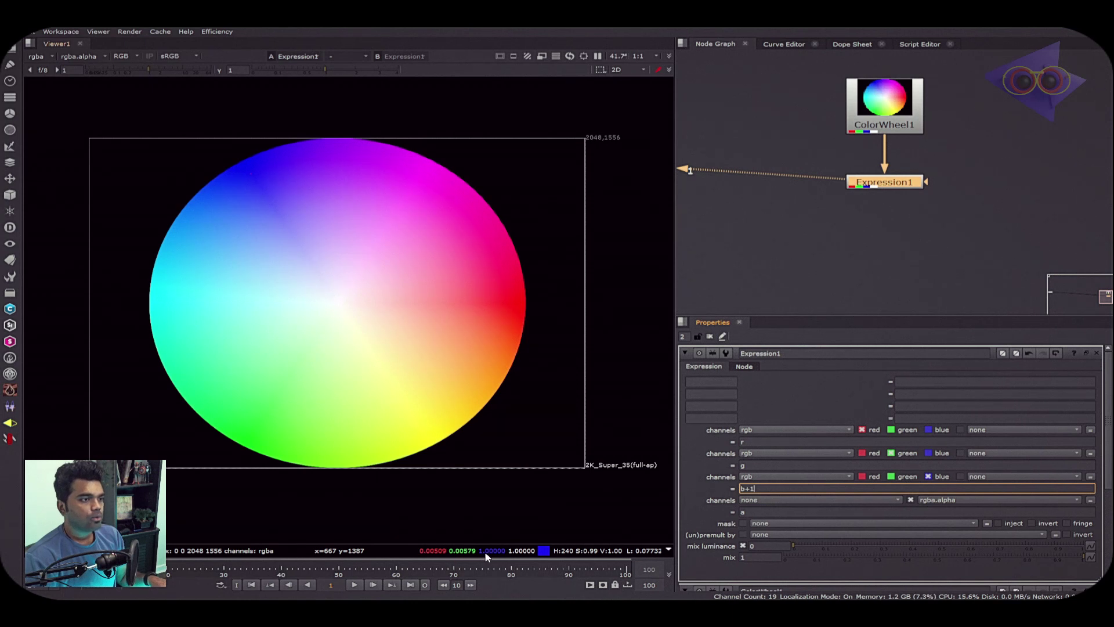
left_click(910, 236)
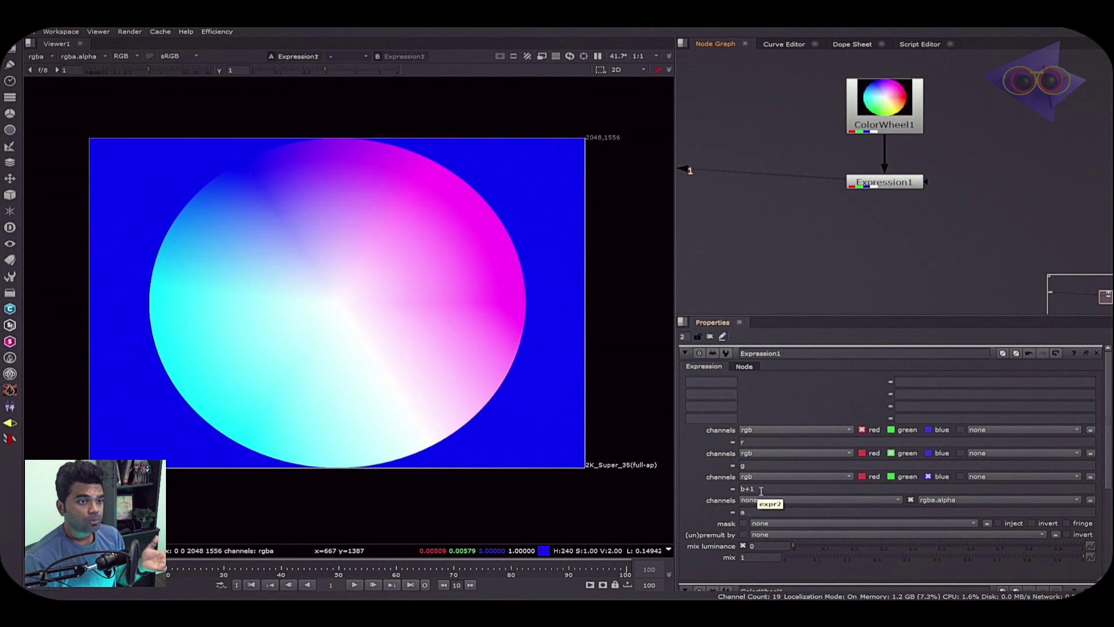
Step: Change Expression1's green channel expression to g+2
left_click(765, 465)
type("+2")
key("Return")
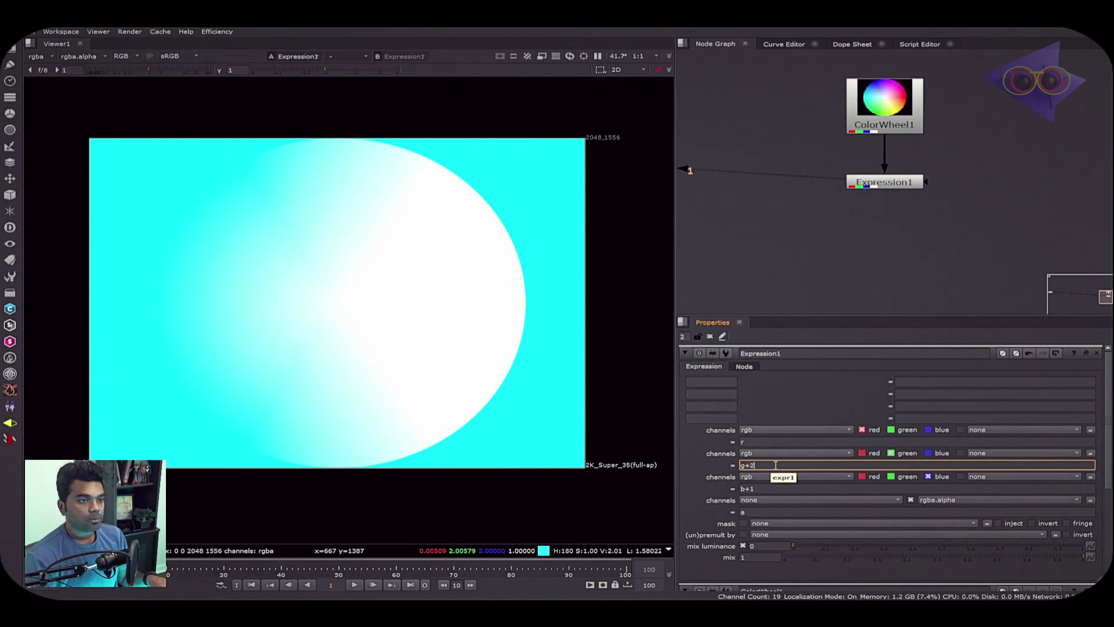
Step: Extend the green channel expression to (g+2+3/6*8), enclosed in parentheses
type("+3/6*8)")
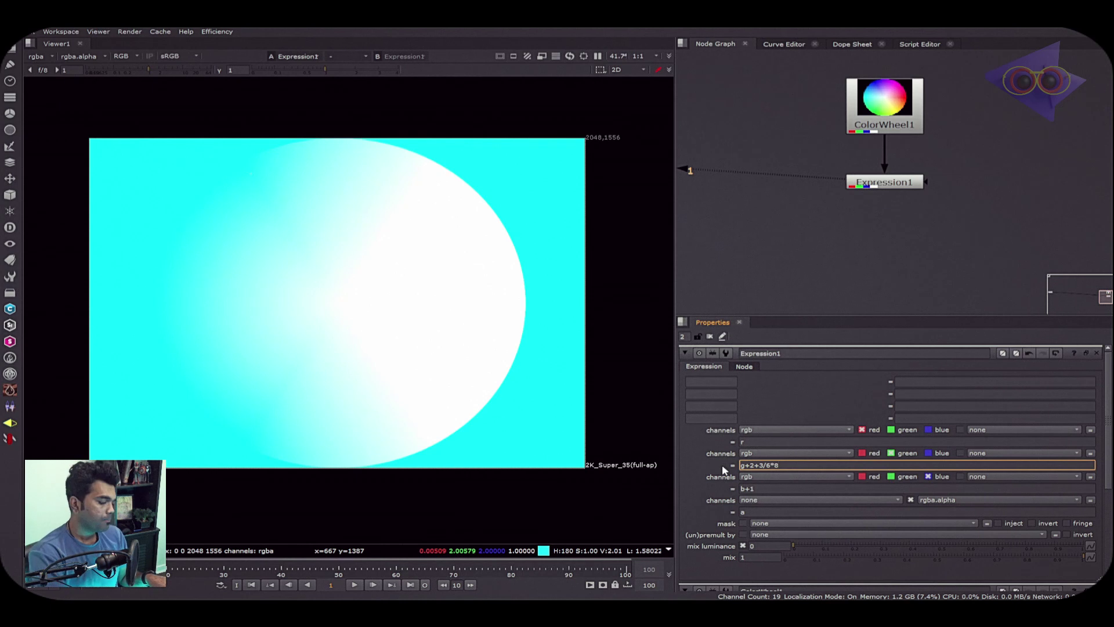
key("Left")
key("Left")
key("Left")
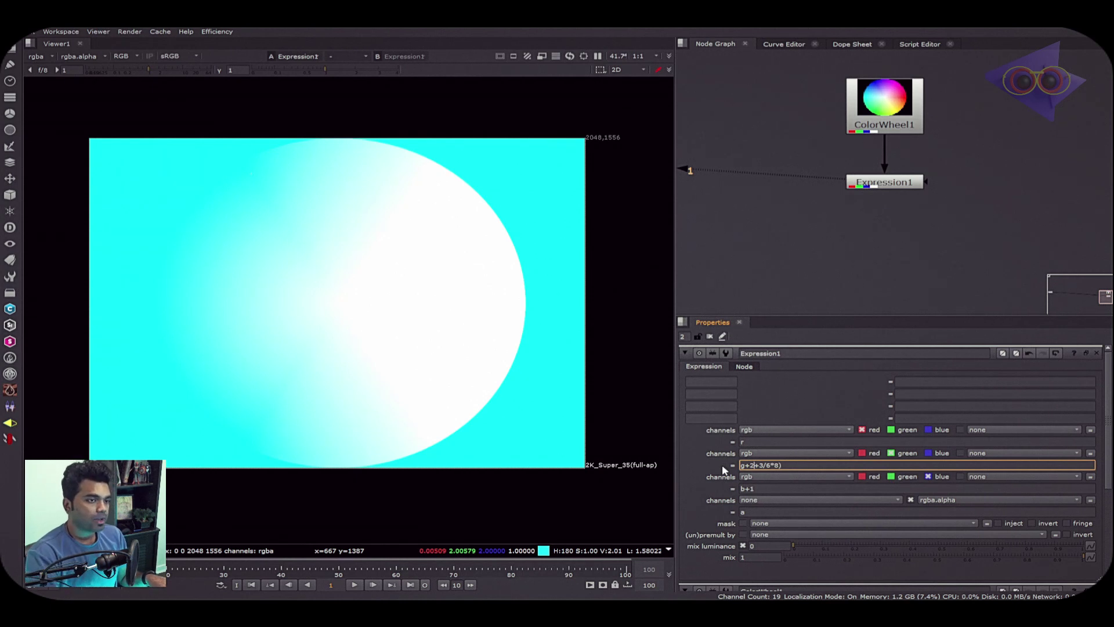
key("Home")
type("(")
key("Return")
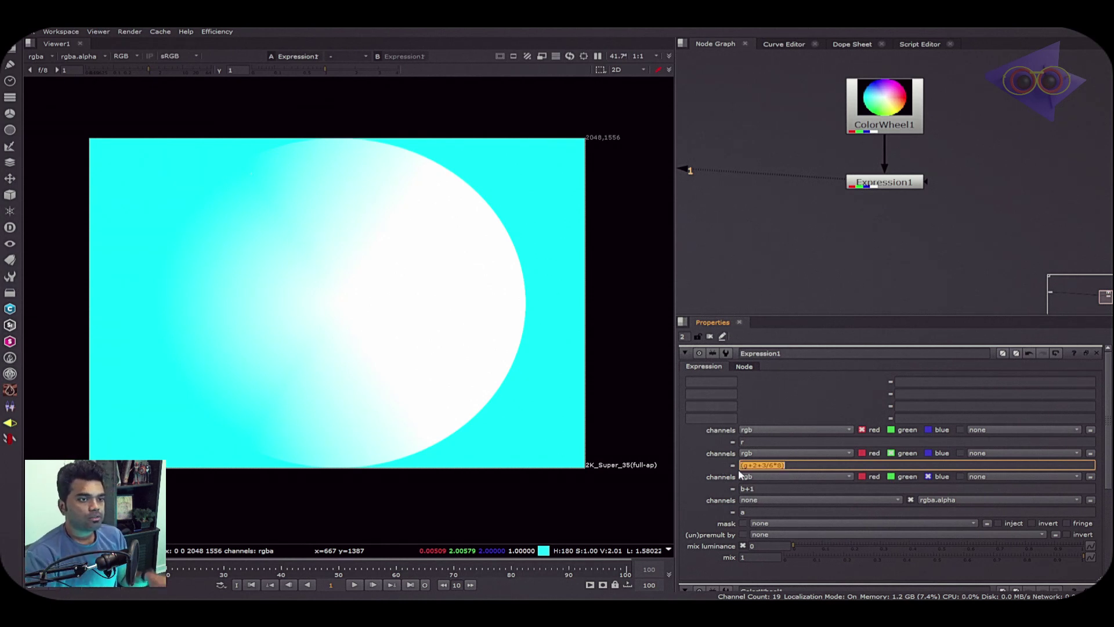
Step: Try appending +1 + (g+2+3/6*8) to the green channel expression, and remove the addition
left_click(806, 464)
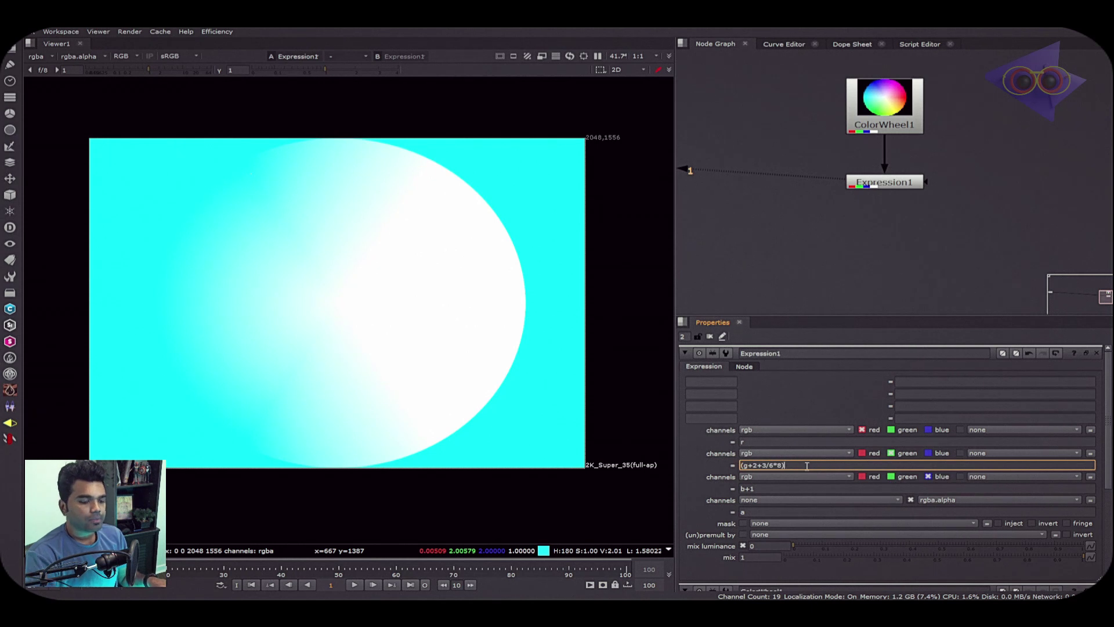
type("+1 +")
type("(g+2+3/6*8)")
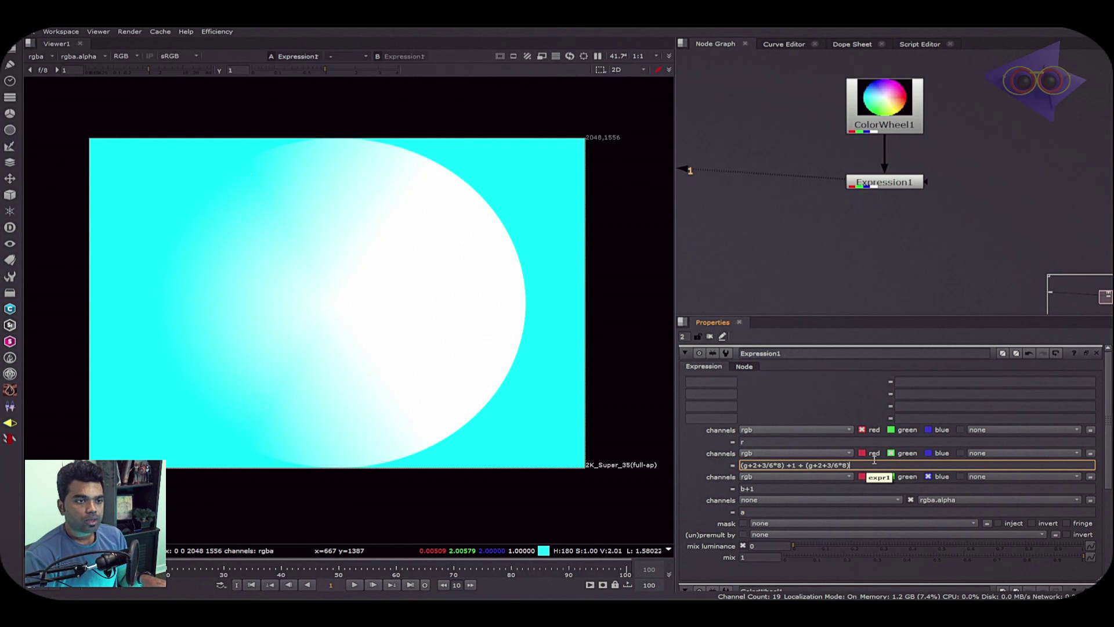
left_click_drag(874, 460, 784, 466)
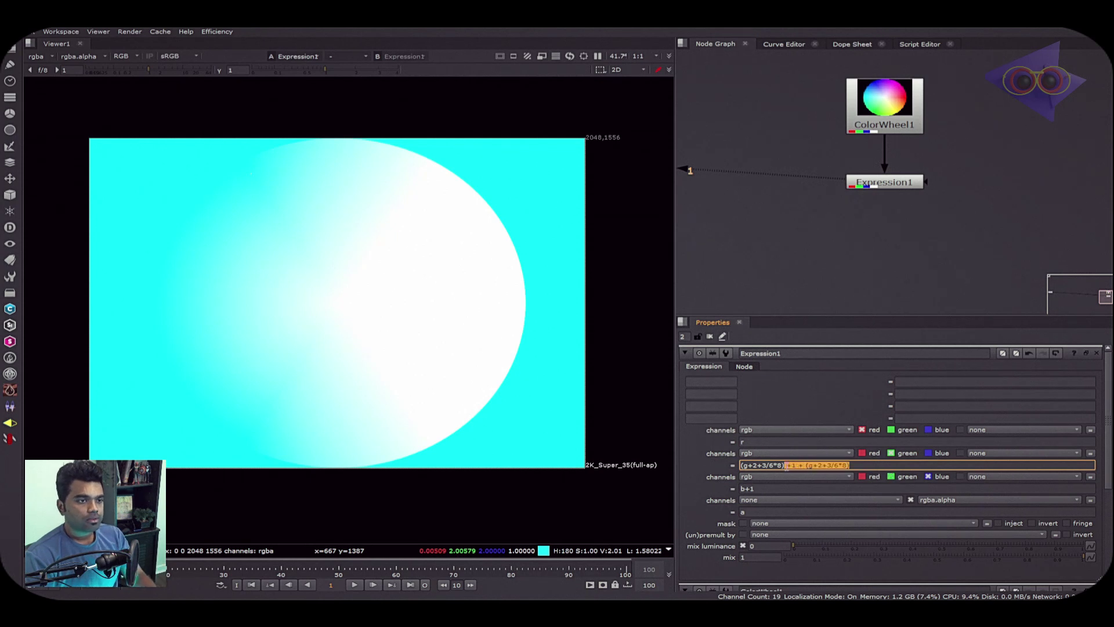
key("BackSpace")
Step: Move the (g+2+3/6*8) formula from Expression1's green channel into the first temporary variable's expression
triple_click(802, 465)
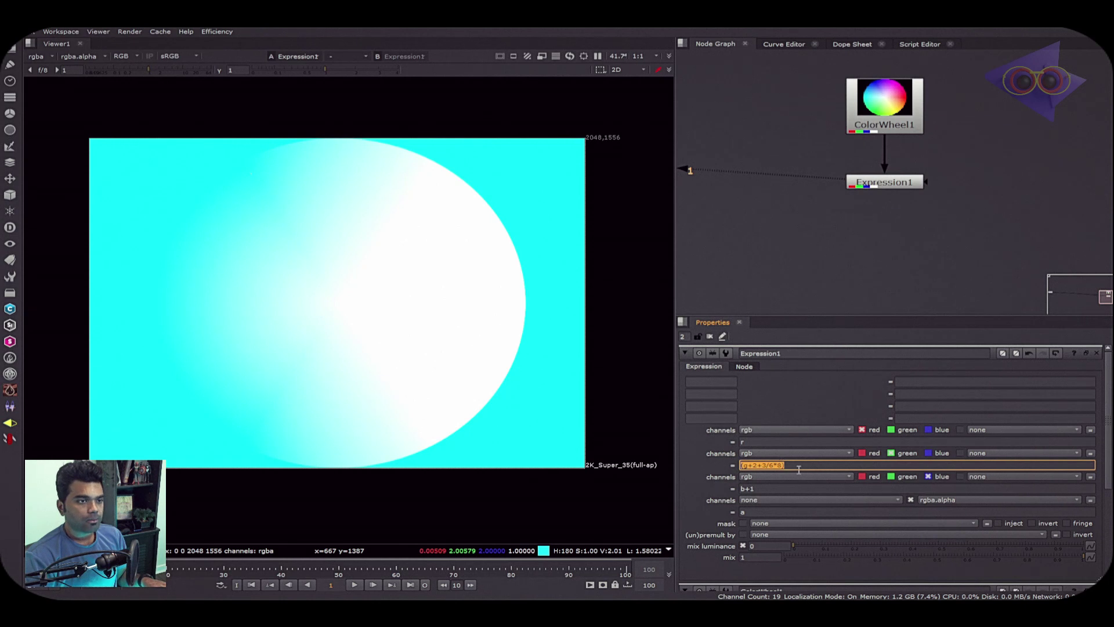
key("ctrl+x")
left_click(912, 382)
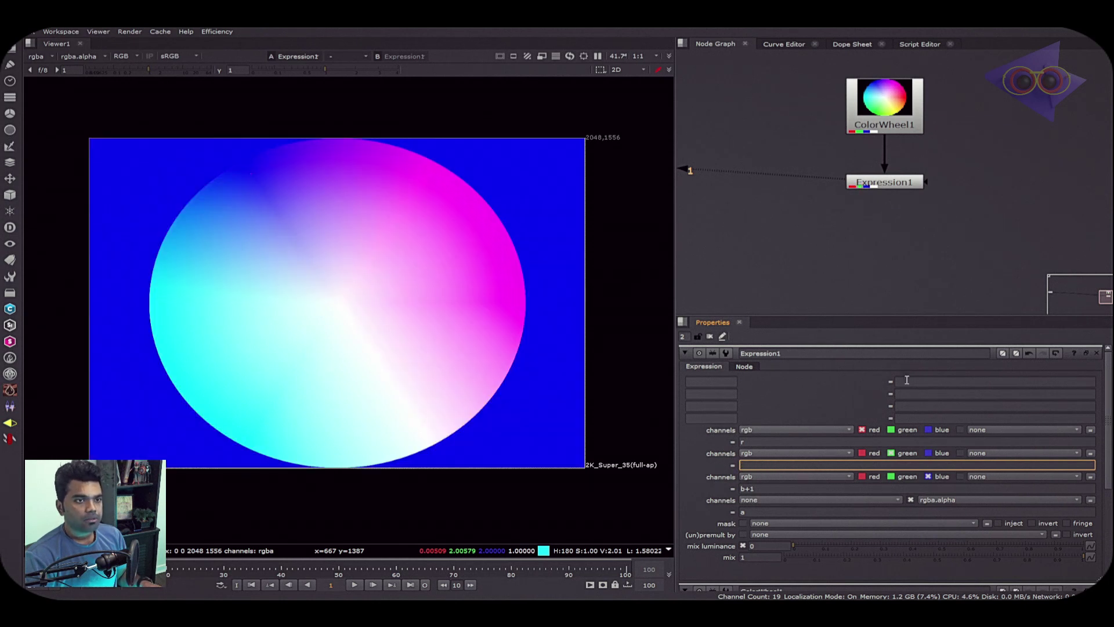
key("ctrl+v")
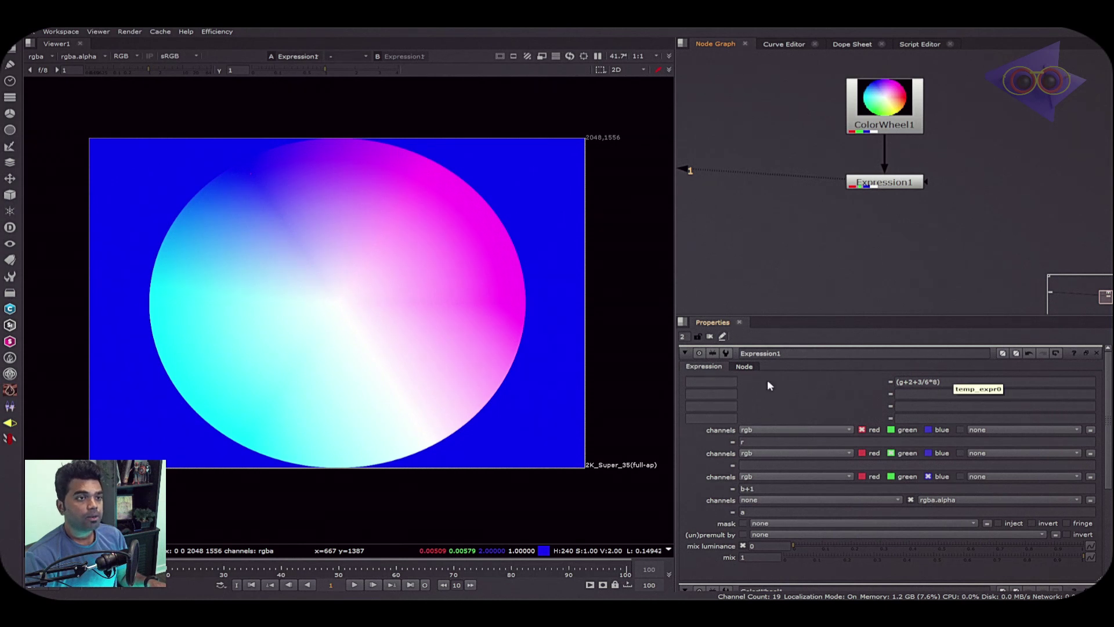
Step: Name the first temporary variable cc, replacing the trial name madlookz
left_click(726, 380)
type("madlookz")
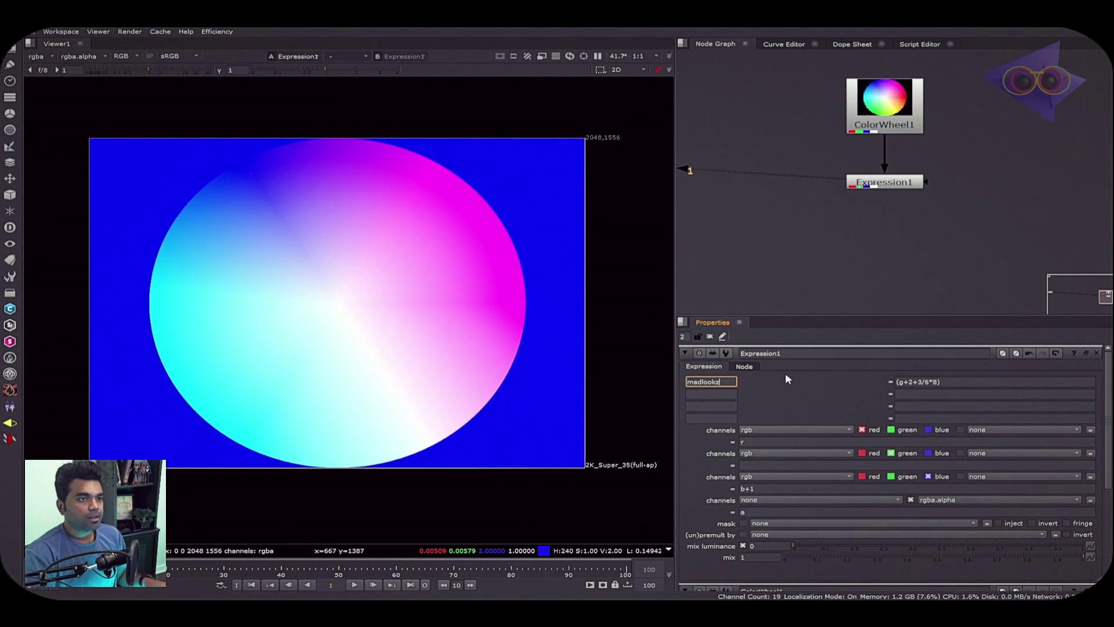
key("ctrl+a")
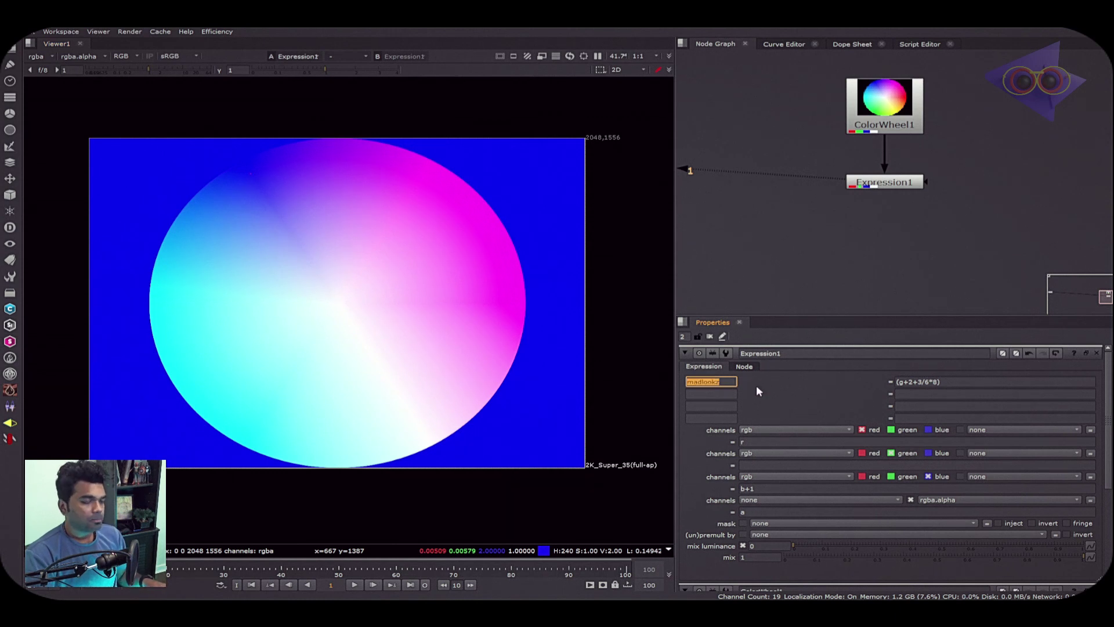
type("cc")
key("Return")
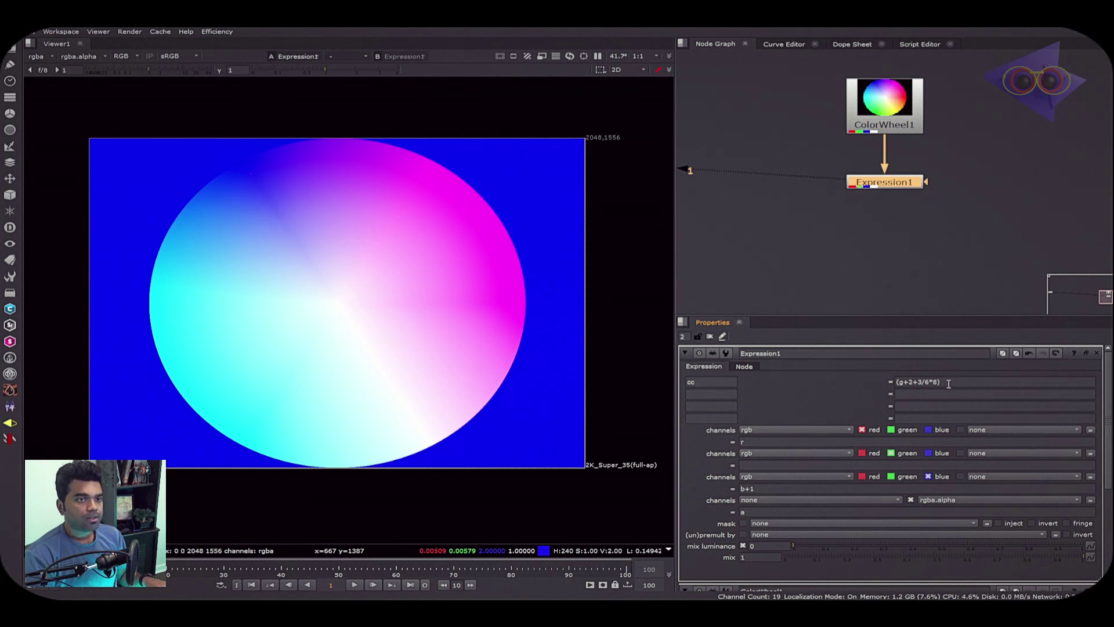
Step: Set Expression1's green channel expression to the temporary variable cc
left_click(755, 465)
type("c")
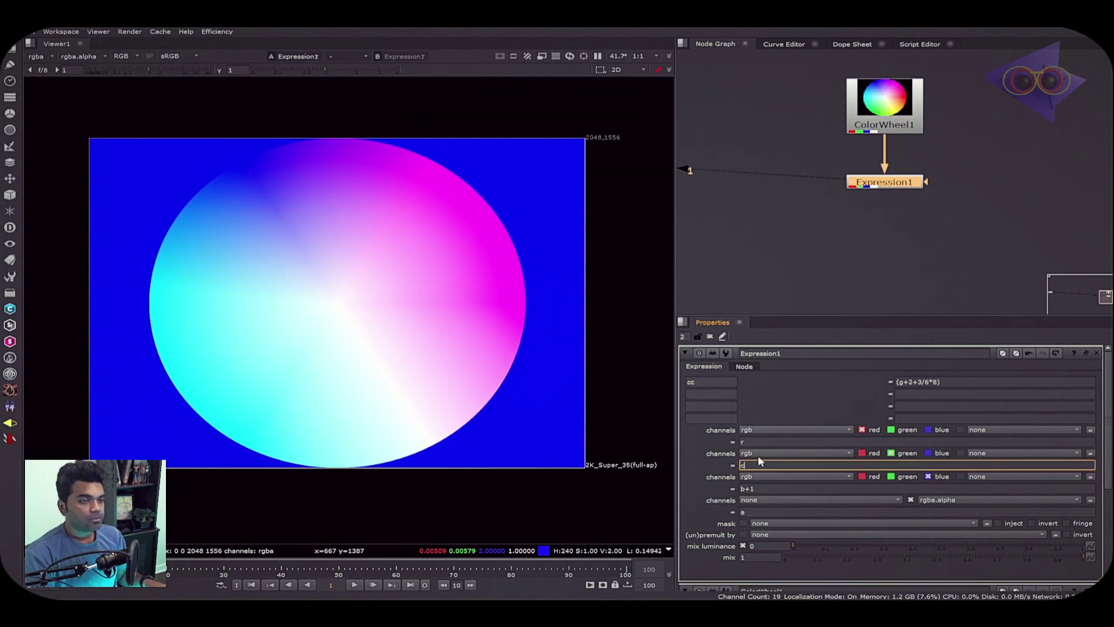
type("c")
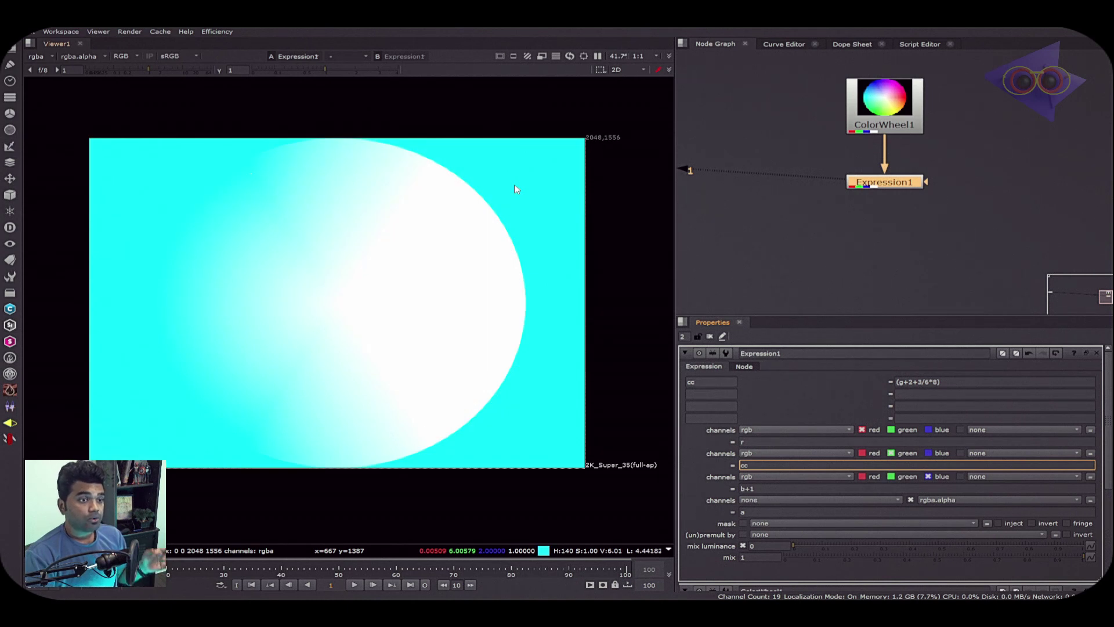
left_click(754, 261)
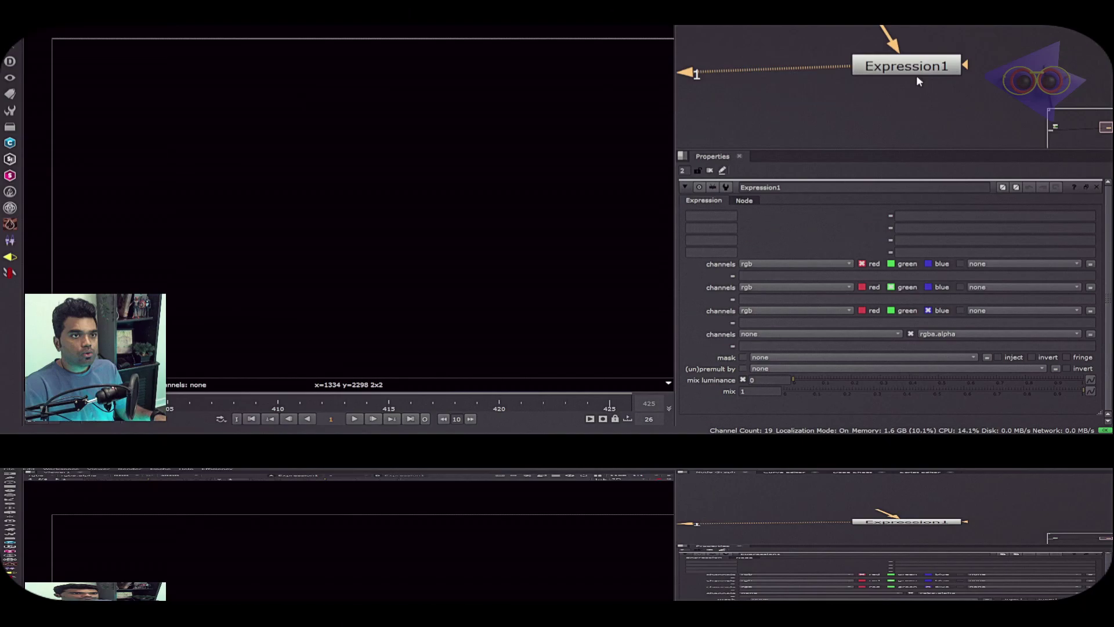
Step: Reposition the blank Expression1 node and set its red channel expression to x
left_click_drag(914, 239, 890, 228)
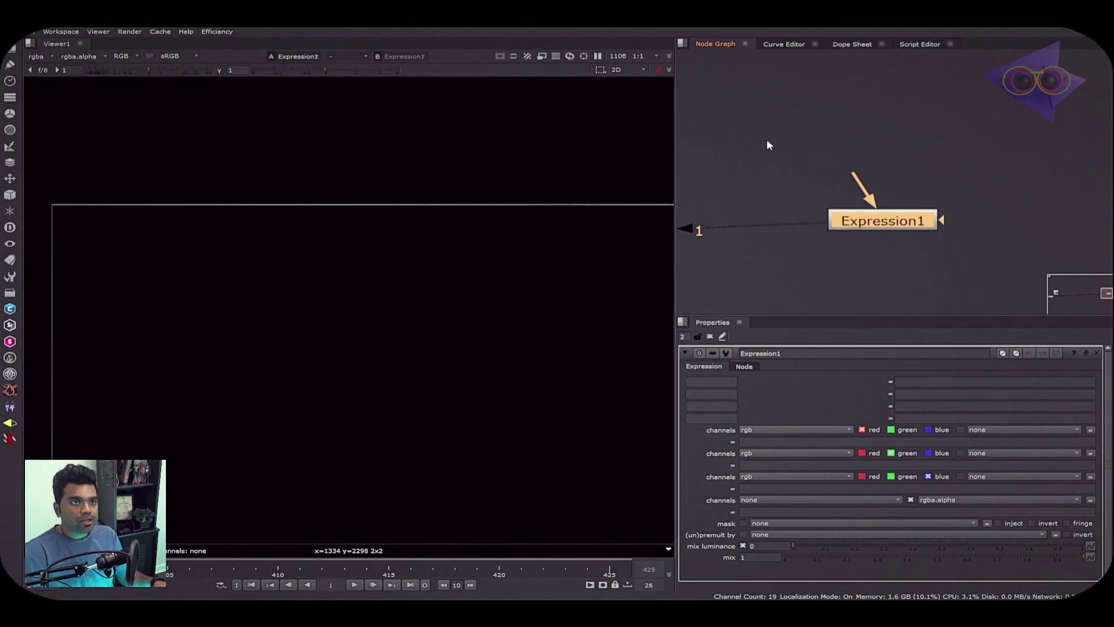
left_click(763, 442)
type("x")
key("Return")
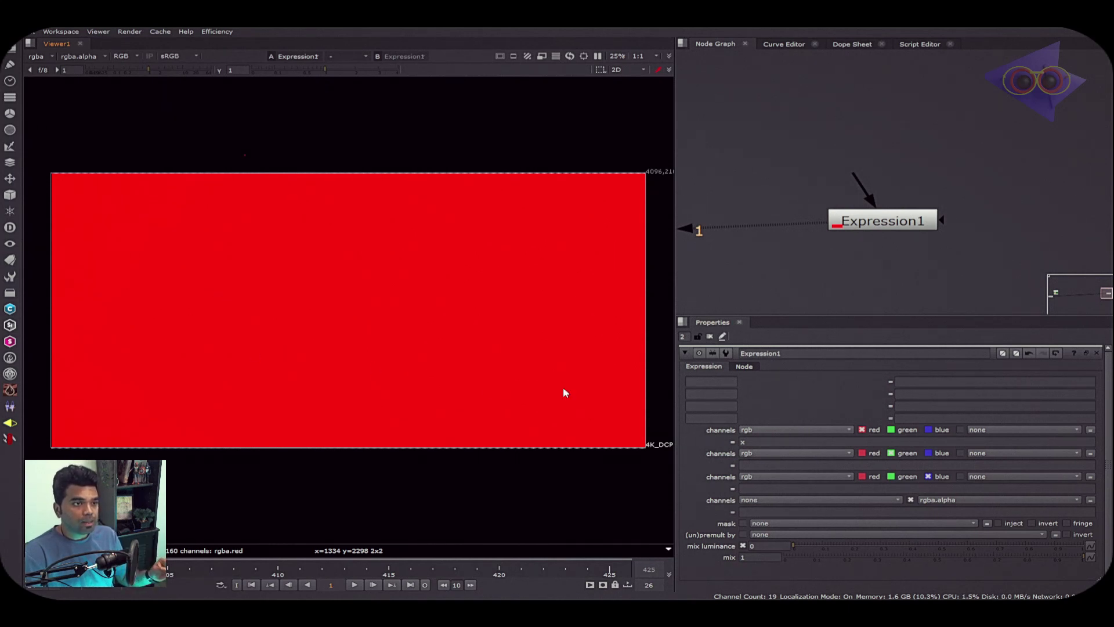
Step: Extend Expression1's red channel expression to x/width
left_click(781, 441)
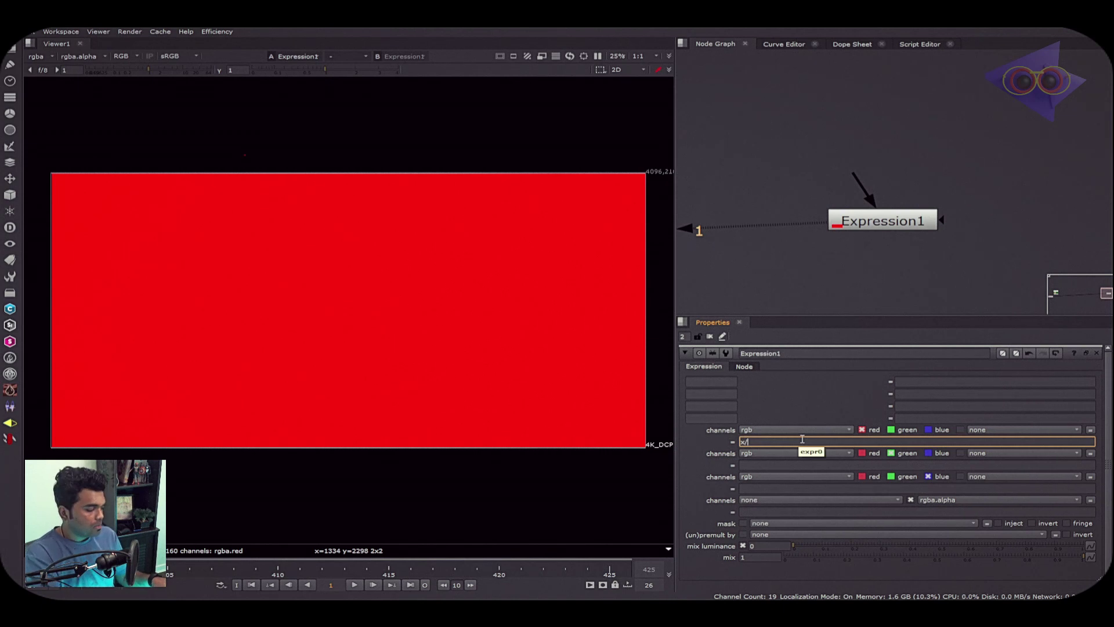
type("/widt")
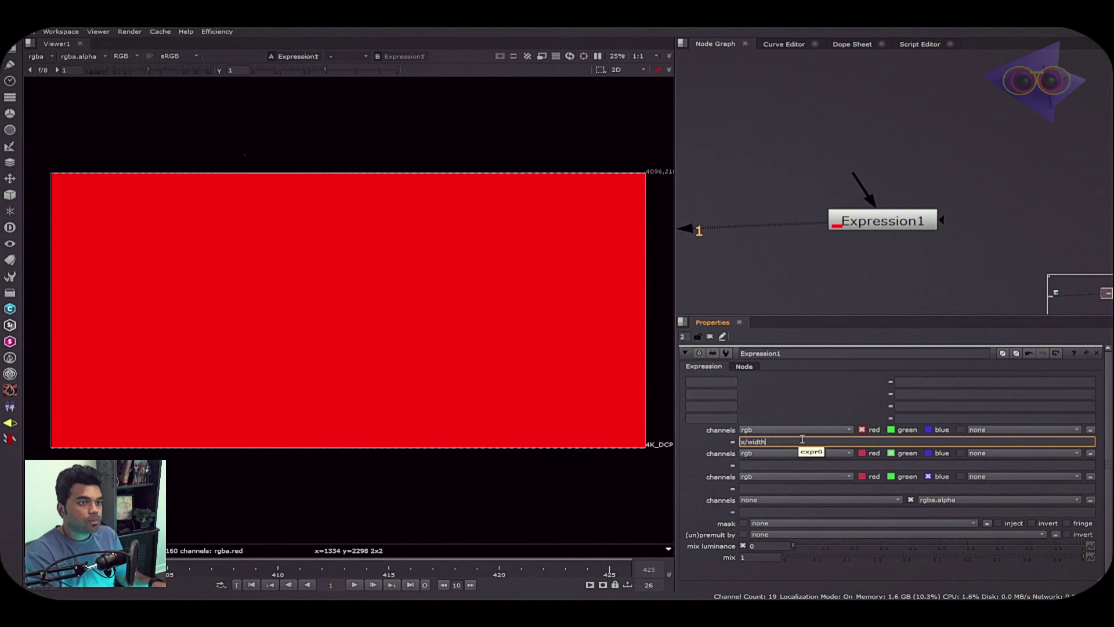
type("h")
key("Return")
Step: Set Expression1's green channel expression to y/height
left_click(759, 463)
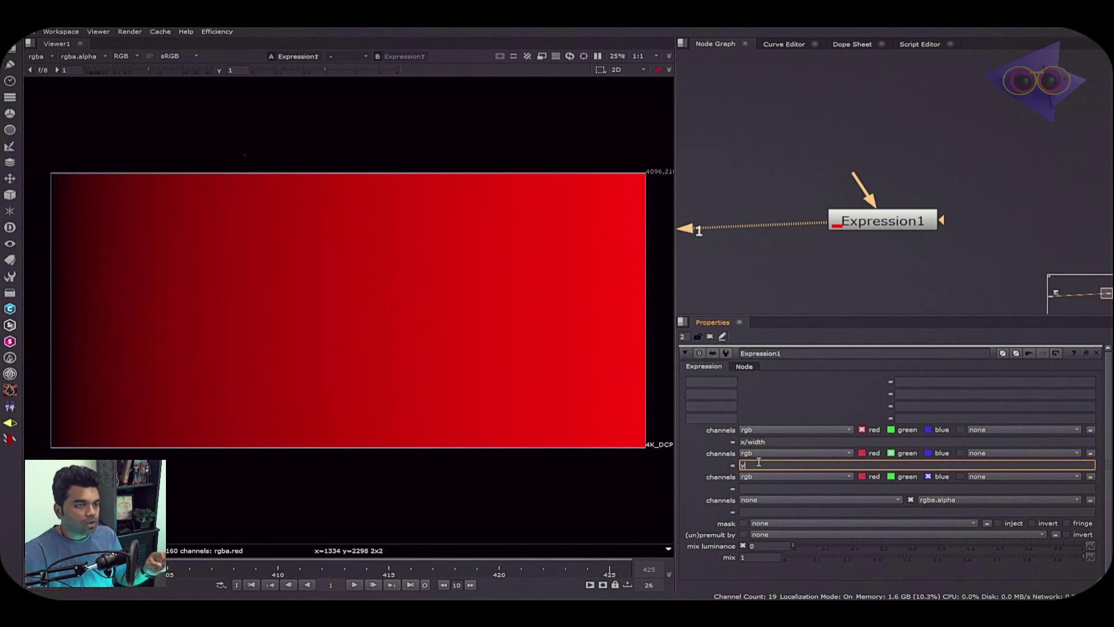
type("y/height")
key("Return")
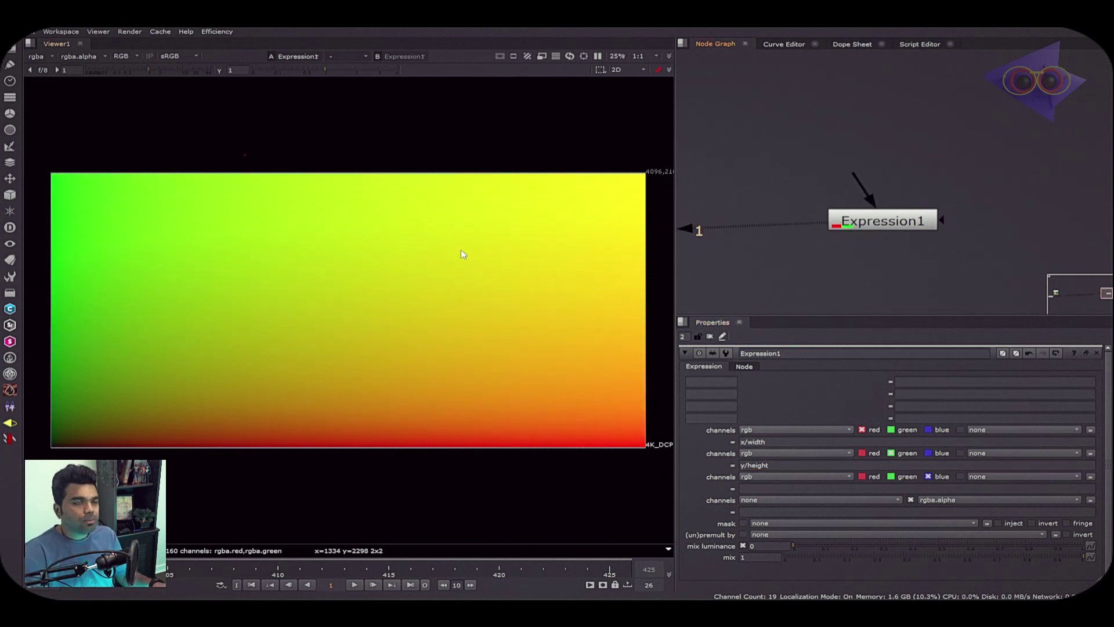
Step: Add an STMap node with Read1 as src and Expression1 as stmap, and set its UV channels to rgb
scroll(893, 247, "down", 2)
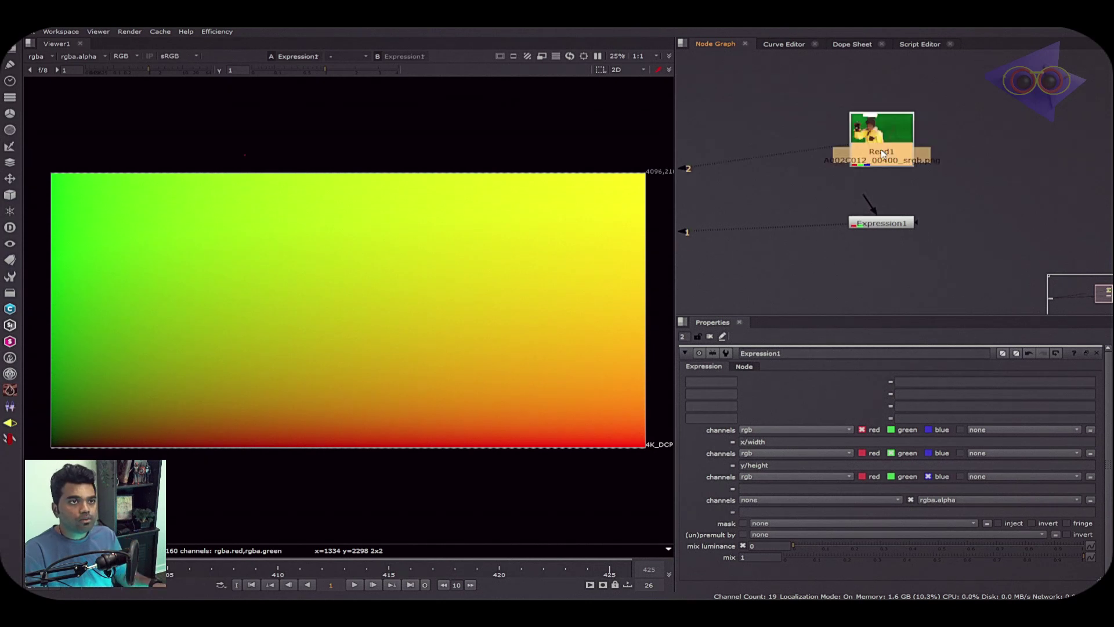
left_click_drag(881, 223, 948, 248)
key("Tab")
type("stm")
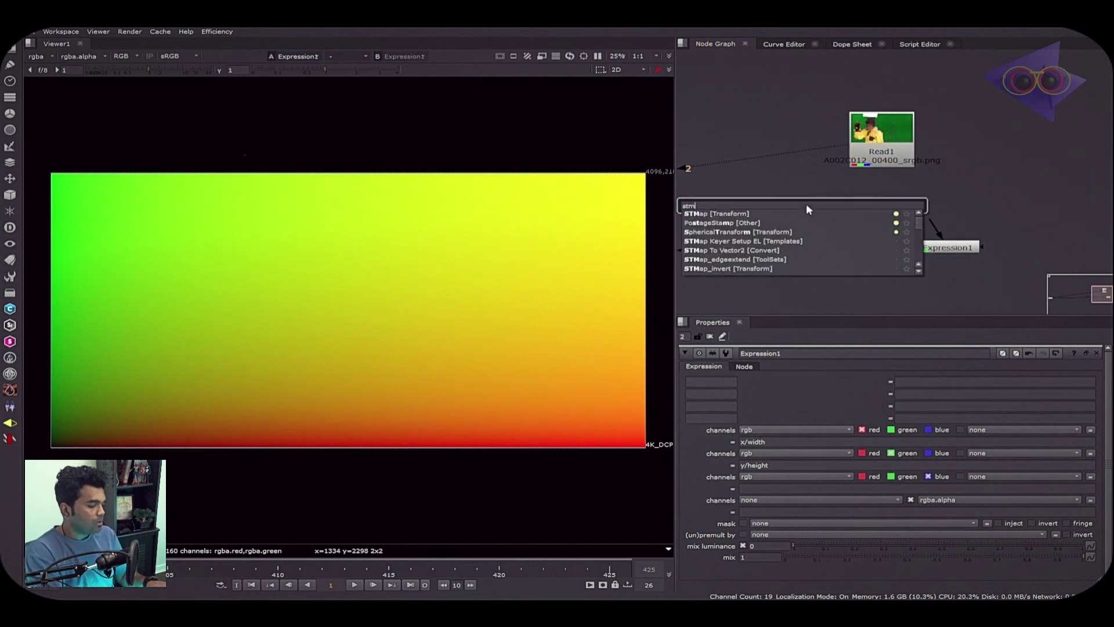
key("Return")
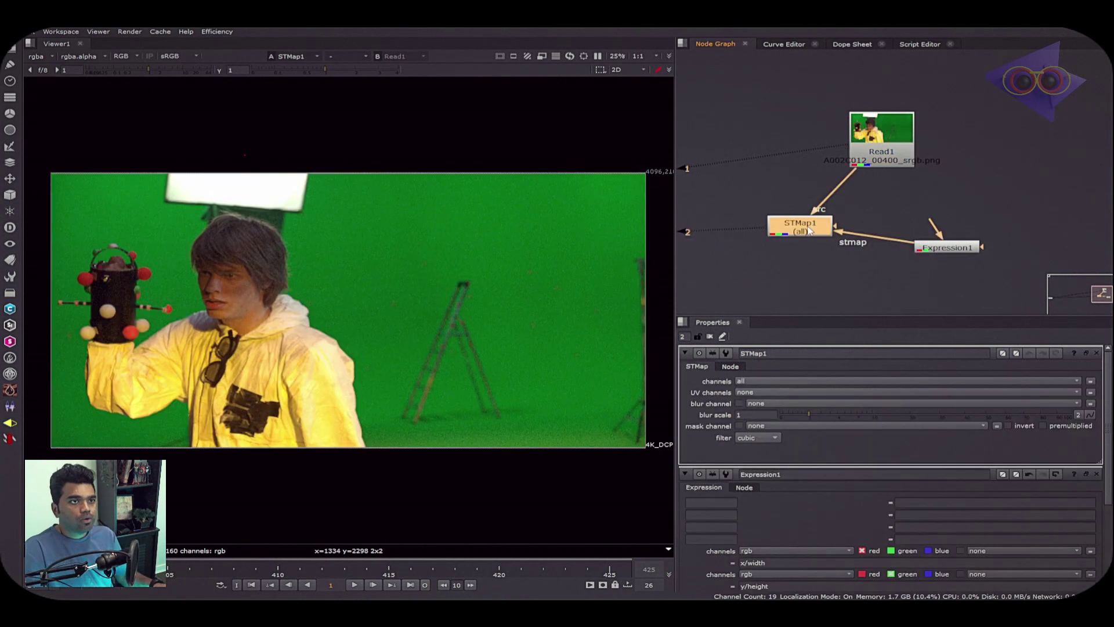
left_click(760, 394)
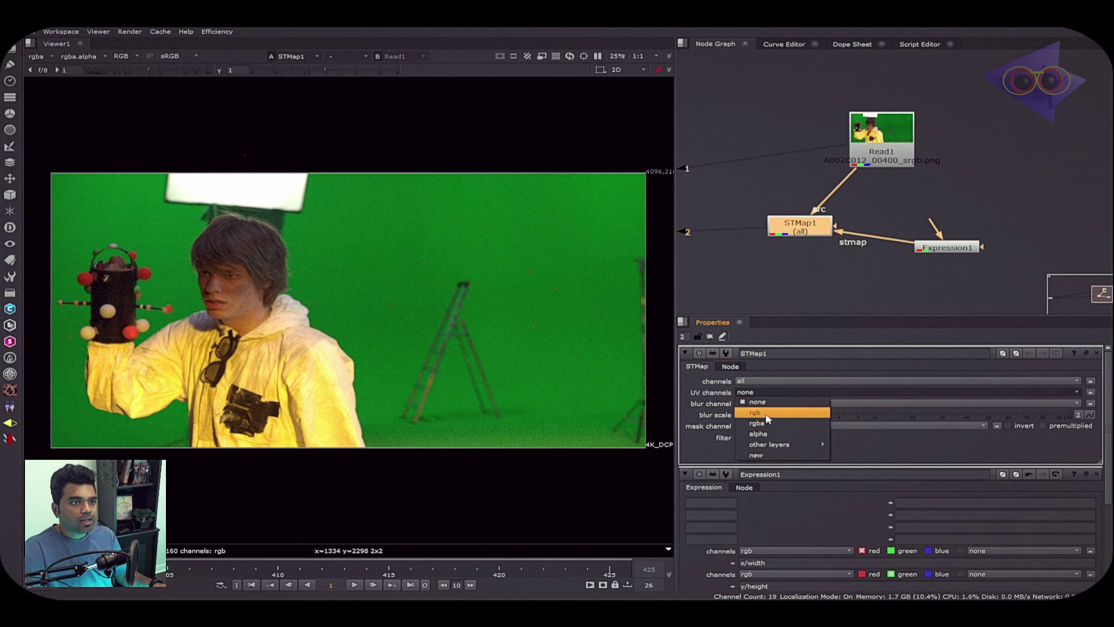
left_click(768, 414)
Step: Compare Read1 with the STMap1 output in the viewer, close up on the shoulder edge
left_click(872, 135)
key("1")
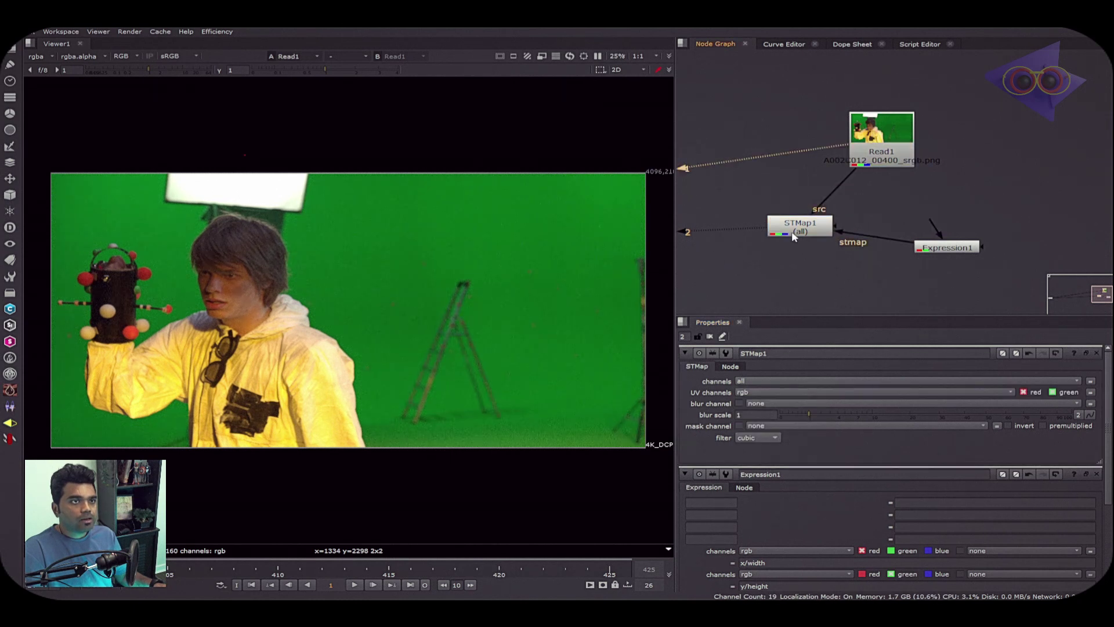
scroll(324, 352, "up", 10)
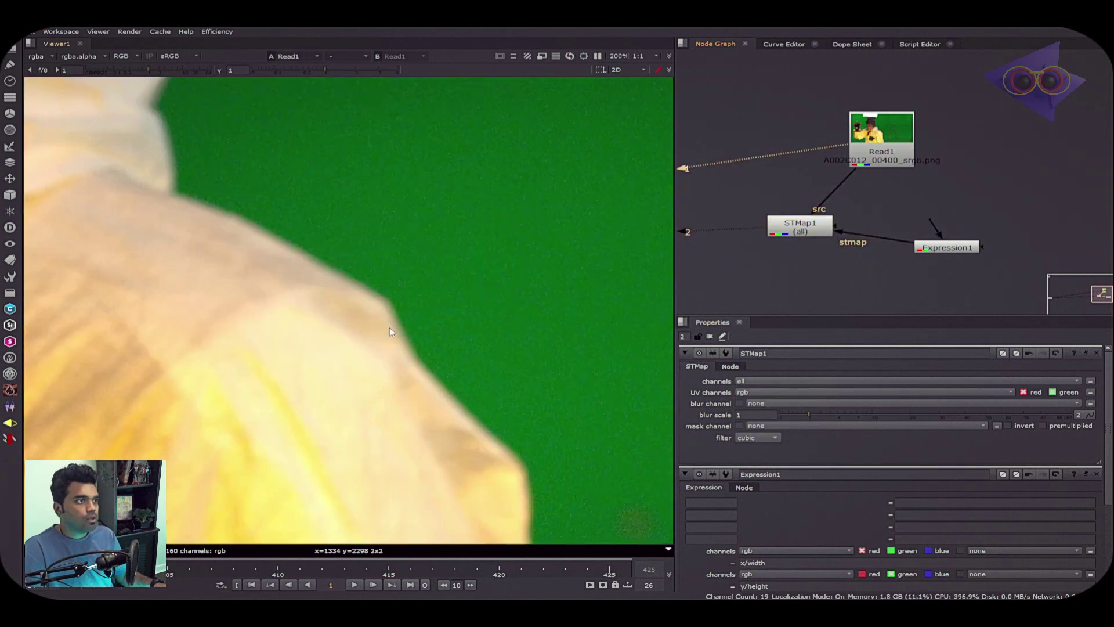
key("2")
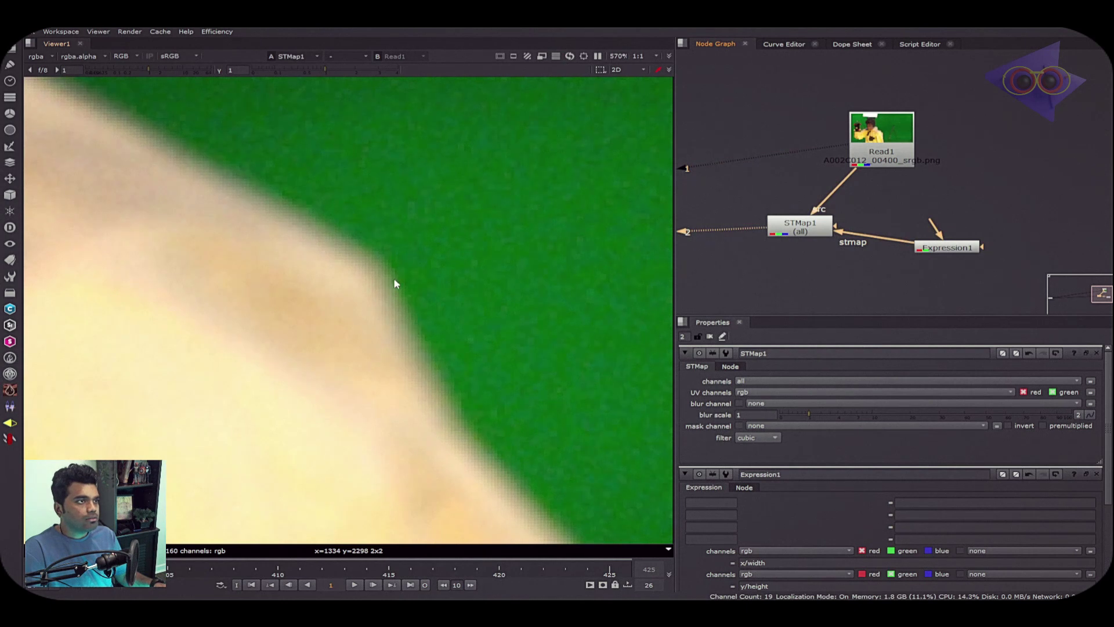
scroll(405, 307, "down", 3)
Step: Duplicate the Expression1 node into empty space beside it and open the copy's properties
left_click_drag(1007, 204, 889, 262)
key("ctrl+c")
middle_click_drag(983, 265, 938, 209)
key("ctrl+v")
double_click(951, 211)
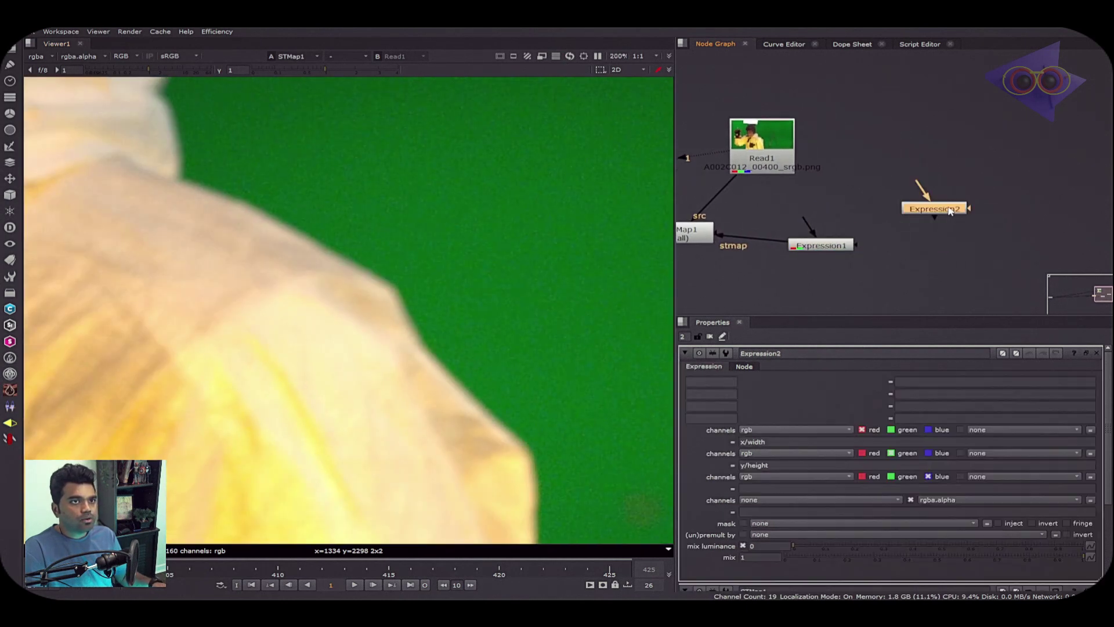
Step: Reduce Expression2's red channel expression to x and its green channel expression to y
left_click(778, 441)
key("BackSpace")
key("BackSpace")
key("BackSpace")
key("BackSpace")
key("BackSpace")
key("BackSpace")
left_click_drag(779, 465, 746, 465)
key("BackSpace")
key("Return")
Step: View Expression2's output and examine the pixels at the image's upper-left corner
middle_click_drag(350, 348, 411, 393)
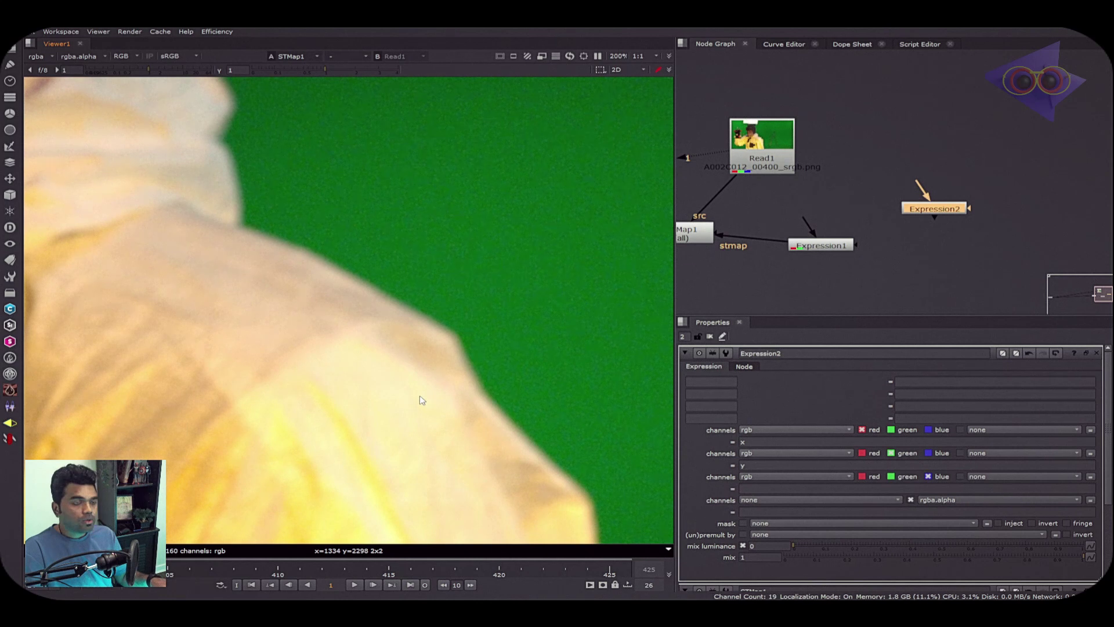
key("1")
key("f")
key("1")
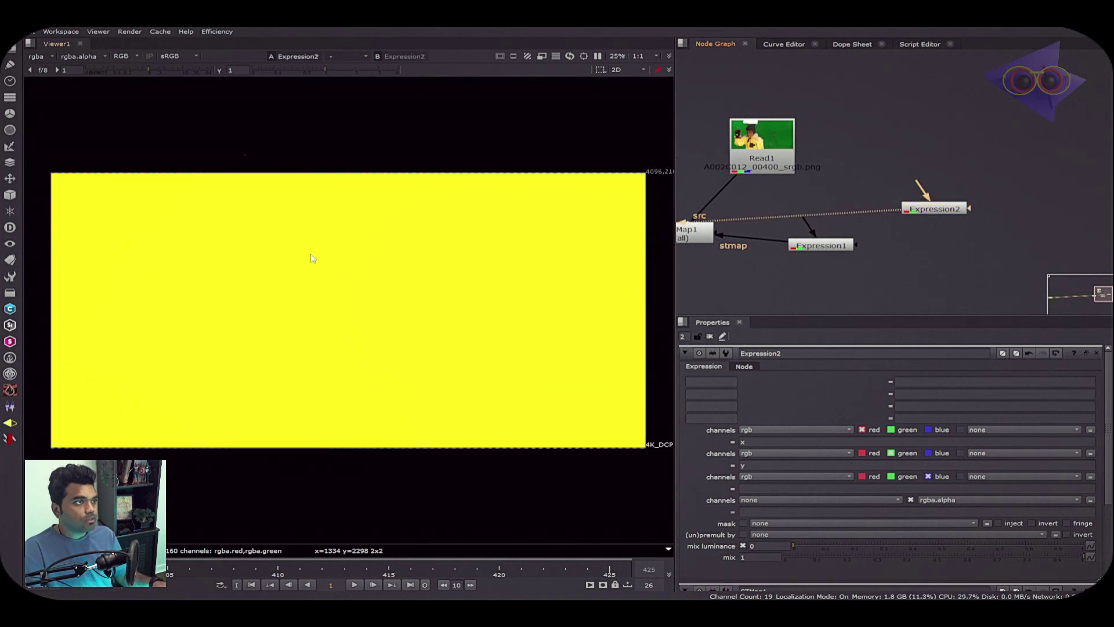
scroll(211, 211, "up", 8)
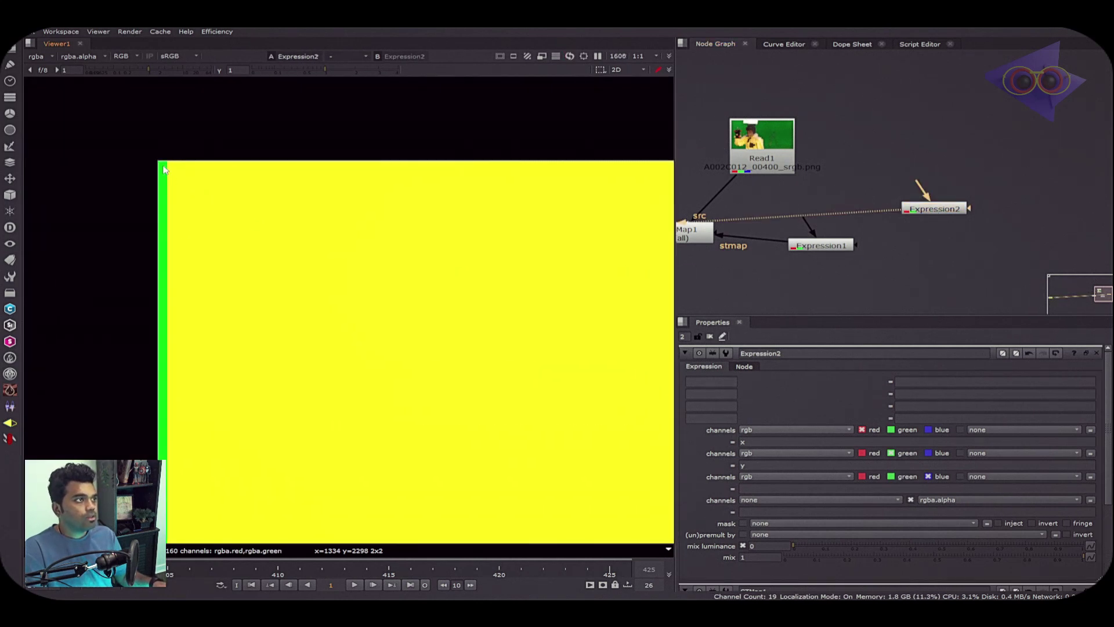
Step: Clear Expression2's green channel expression and inspect the image's first pixel column
double_click(773, 461)
key("BackSpace")
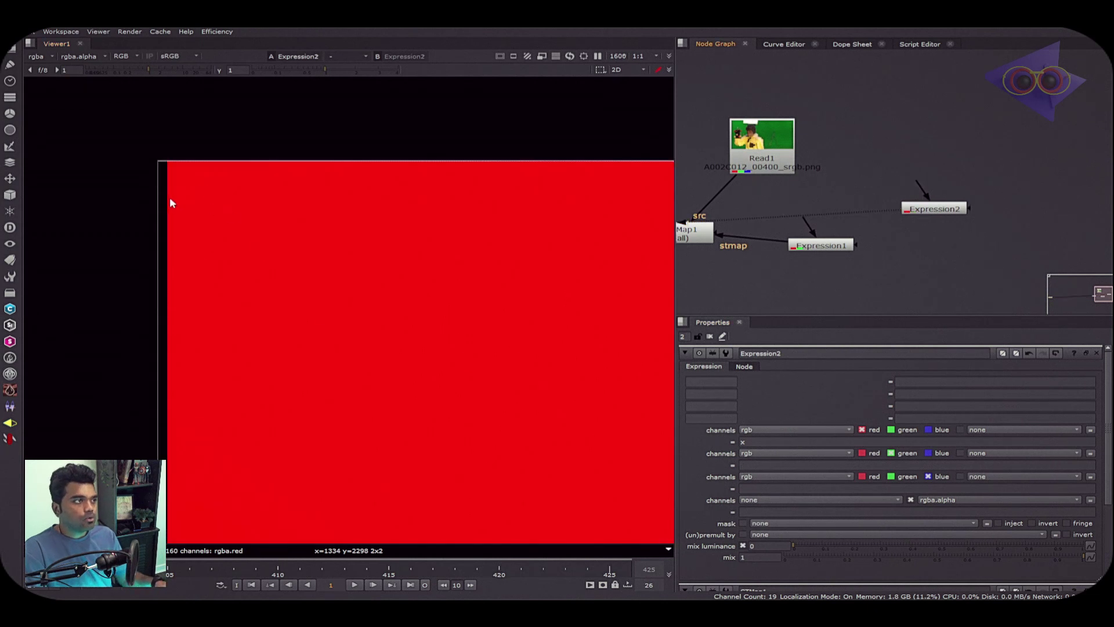
scroll(185, 197, "up", 2)
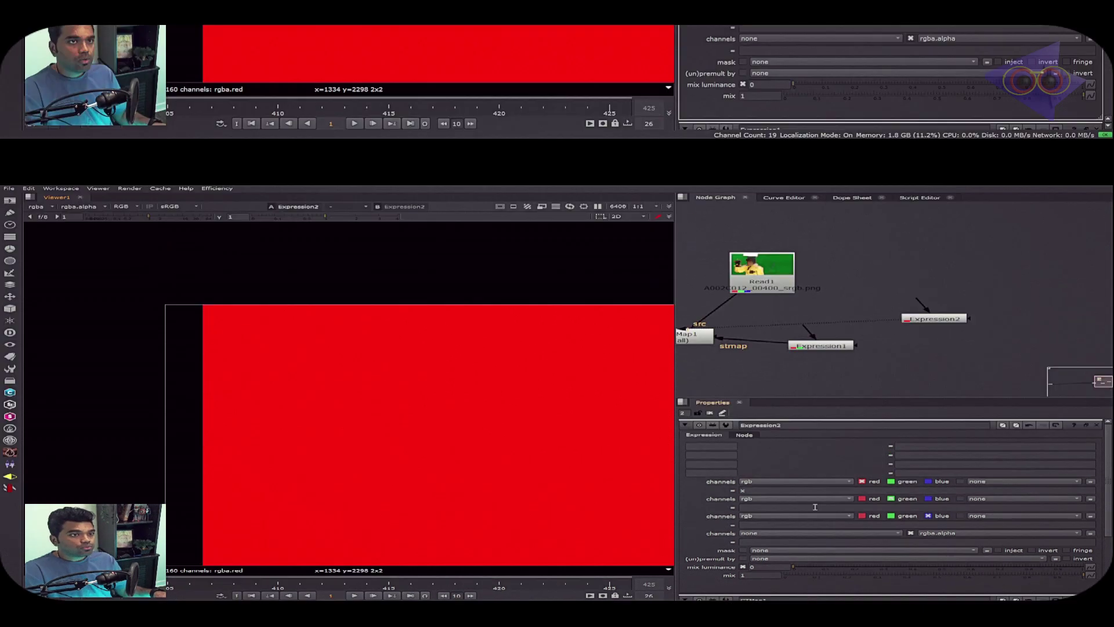
Step: Change Expression2's red channel expression to x+0.5
left_click(935, 209)
left_click(777, 440)
type("+0.5")
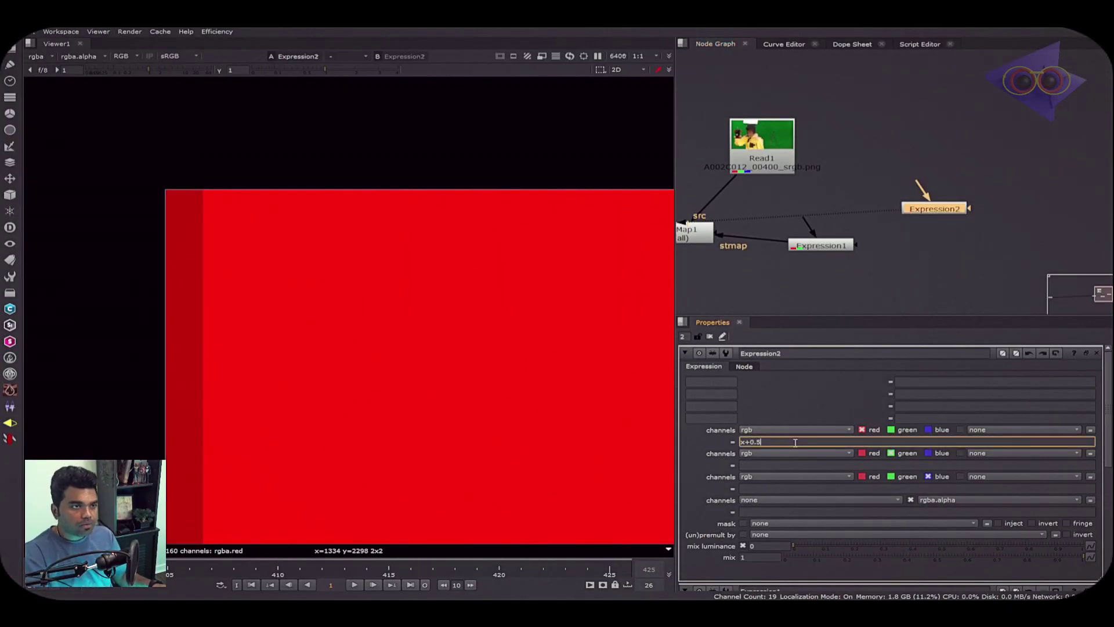
left_click(853, 273)
Step: Change Expression1's red channel expression to (x+0.5)/width
left_click(835, 245)
left_click(761, 442)
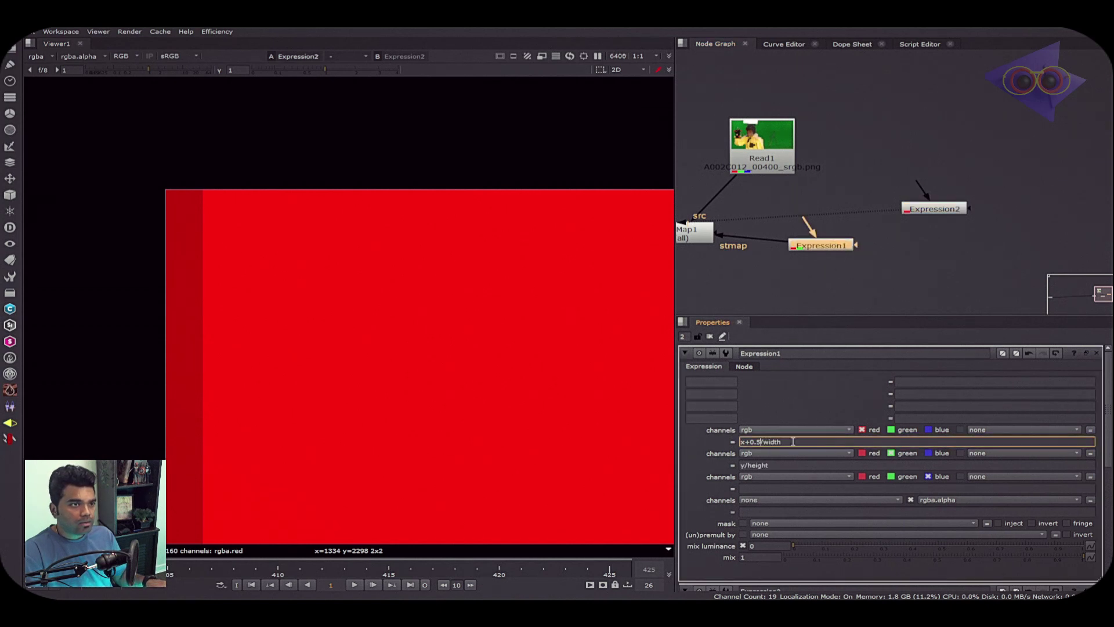
type(")")
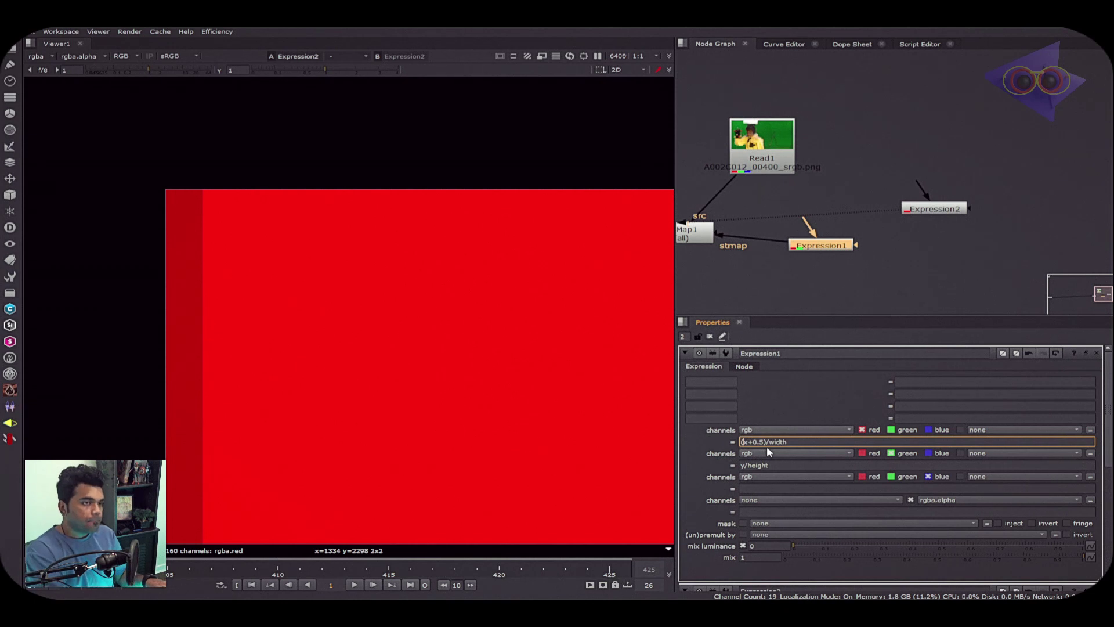
type("(")
Step: Copy the (x+0.5) term into Expression1's green channel and adapt it to read (y+0.5)/height
left_click_drag(767, 442, 740, 442)
key("ctrl+c")
double_click(742, 466)
key("ctrl+v")
key("Left")
key("Left")
key("Left")
key("Left")
key("Left")
key("BackSpace")
type("y")
Step: Compare the STMap1 output with Read1 in the viewer, from pixel level to the full frame
middle_click_drag(817, 263, 906, 279)
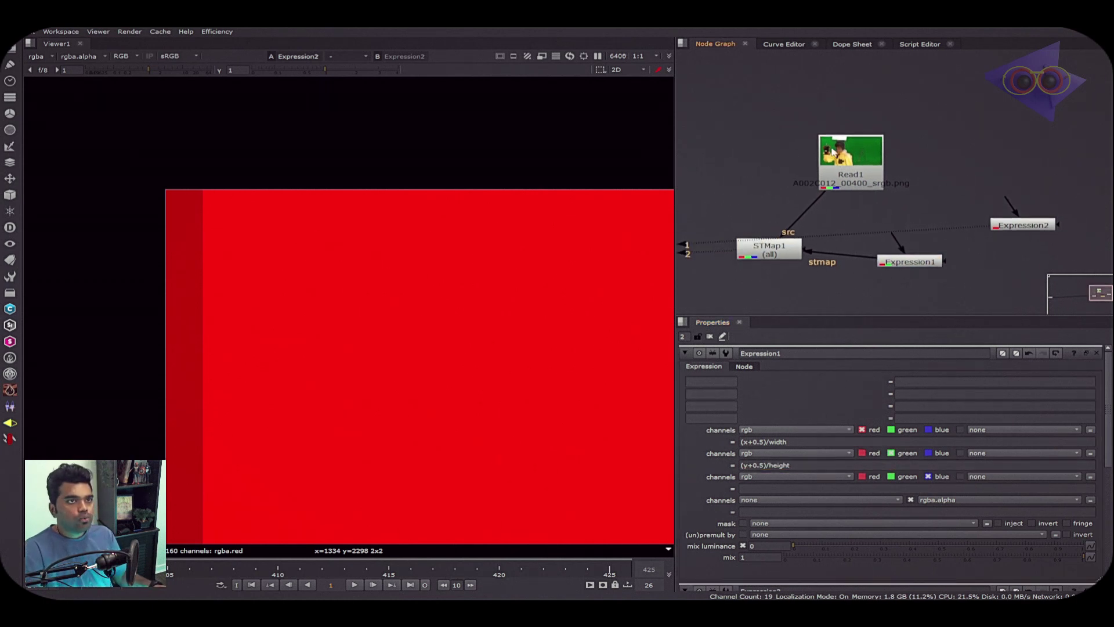
key("1")
scroll(371, 312, "down", 6)
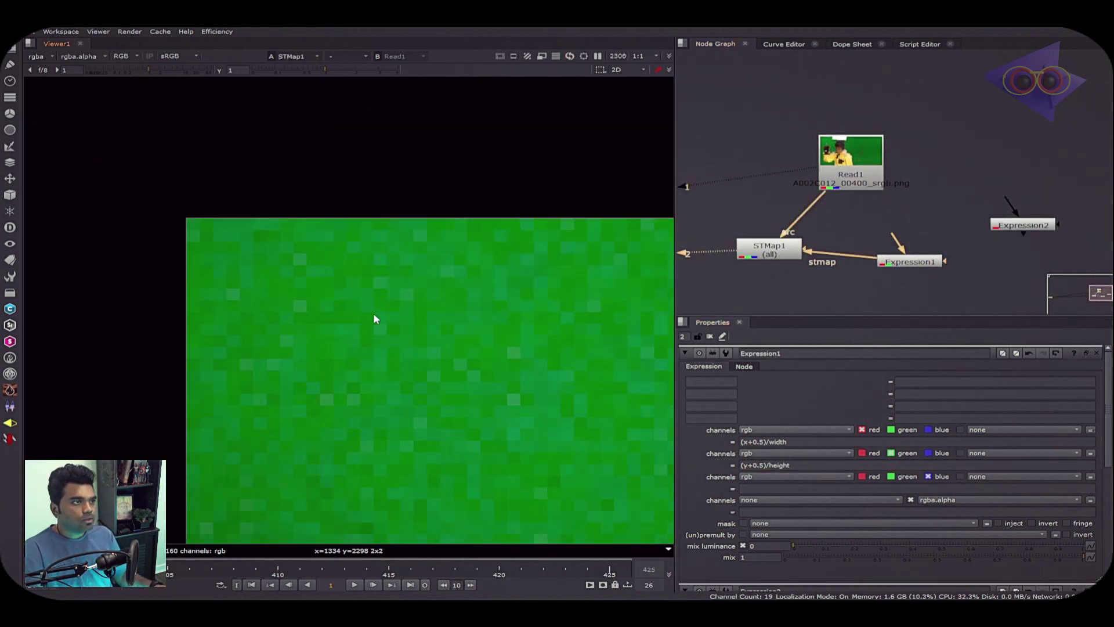
scroll(406, 349, "down", 5)
left_click_drag(910, 262, 914, 245)
key("1")
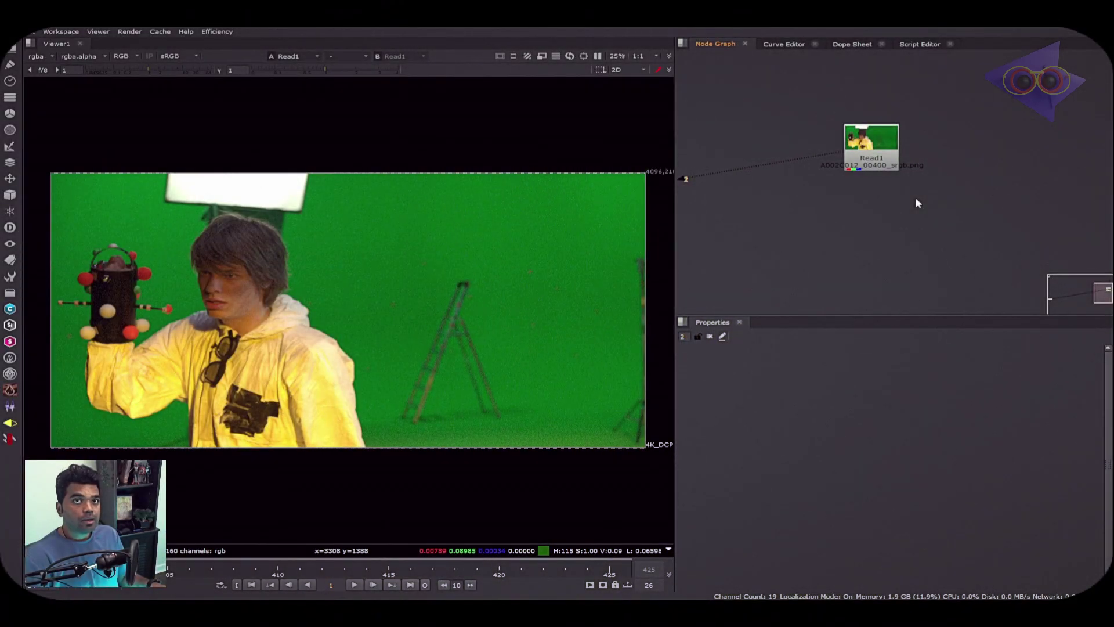
Step: Add an Expression node after Read1 and enter r, g and b as its red, green and blue channel expressions
left_click(871, 148)
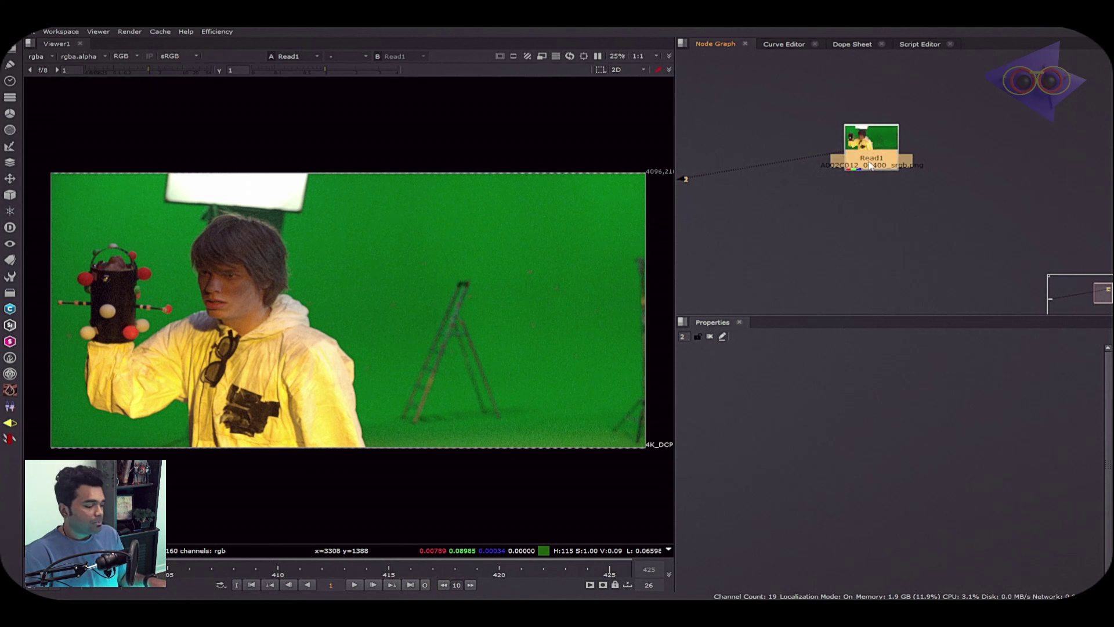
key("Tab")
type("expres")
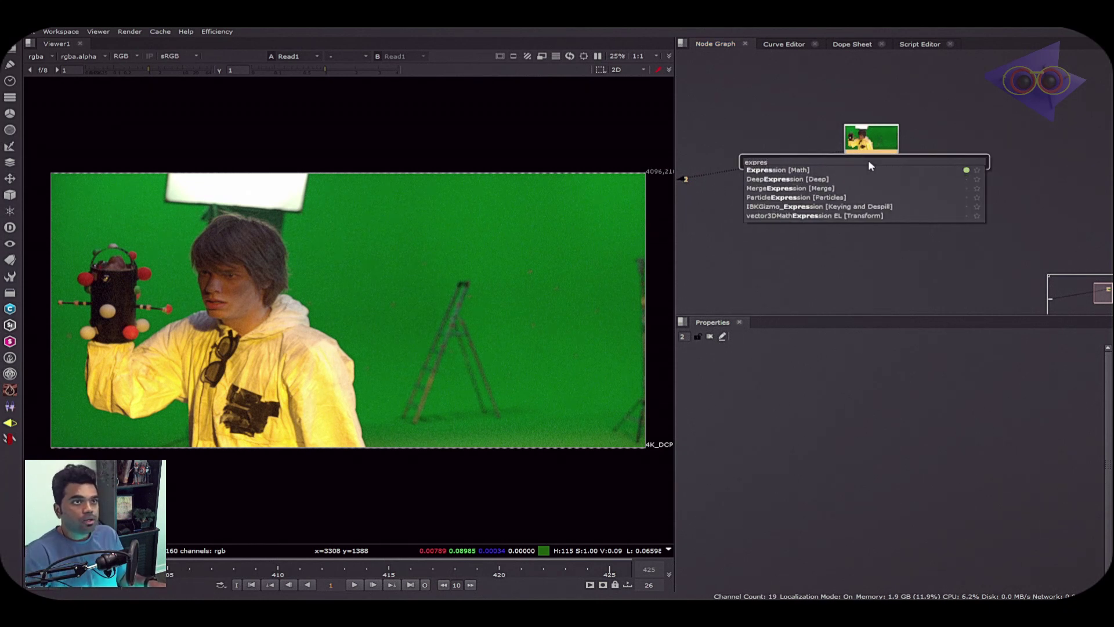
left_click(847, 169)
left_click(778, 442)
type("r")
left_click(765, 467)
type("g")
left_click(754, 489)
type("b")
left_click(882, 201)
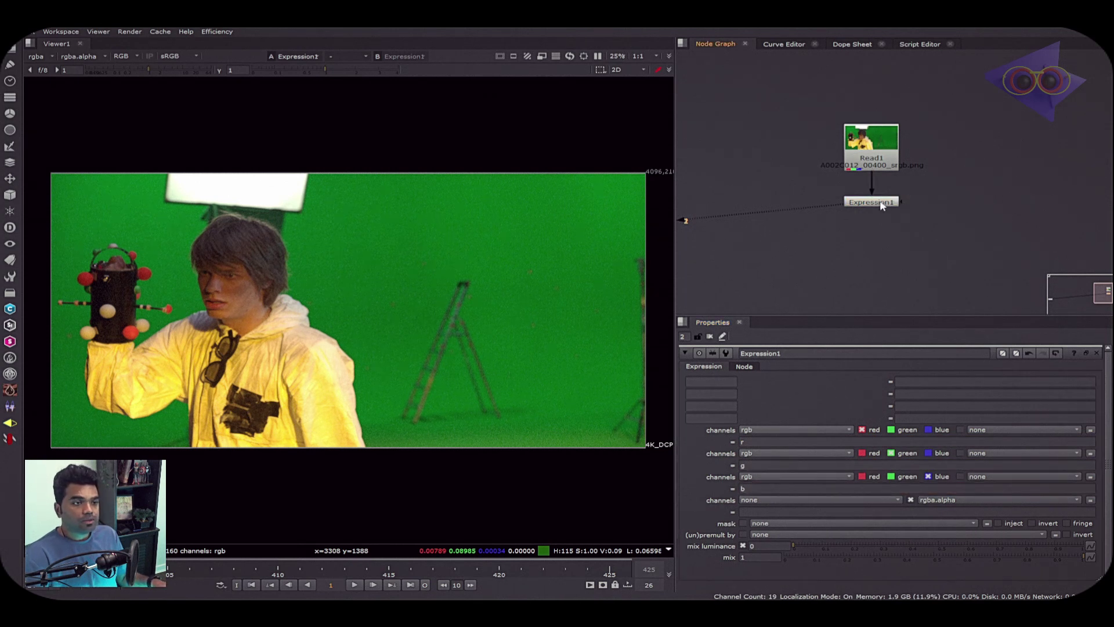
Step: Set Expression1's green channel expression to r
double_click(744, 465)
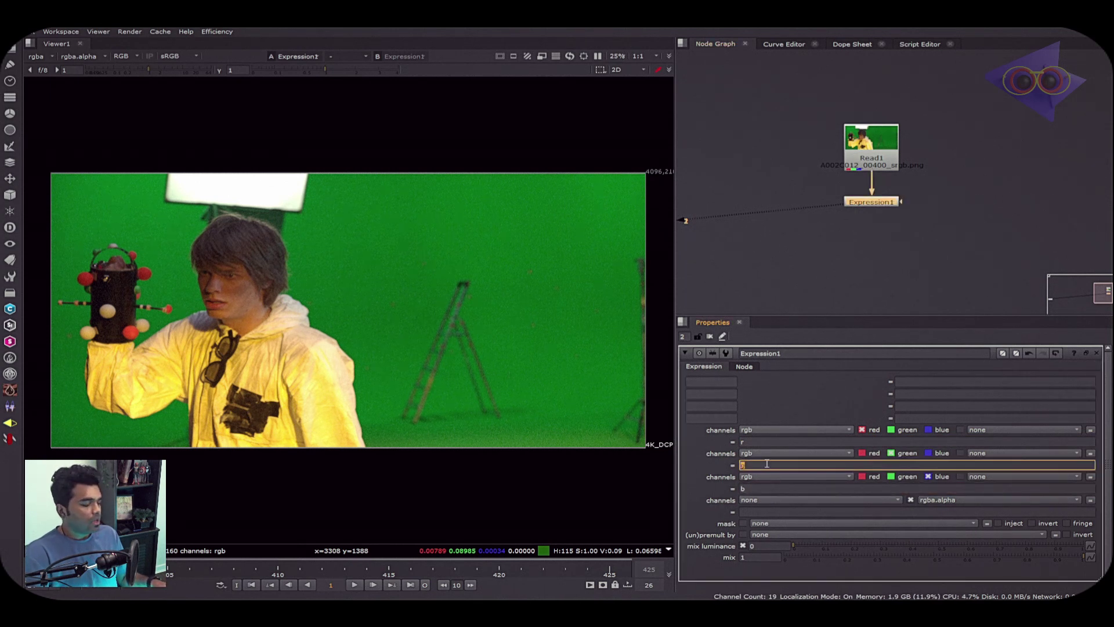
type("r")
left_click(877, 260)
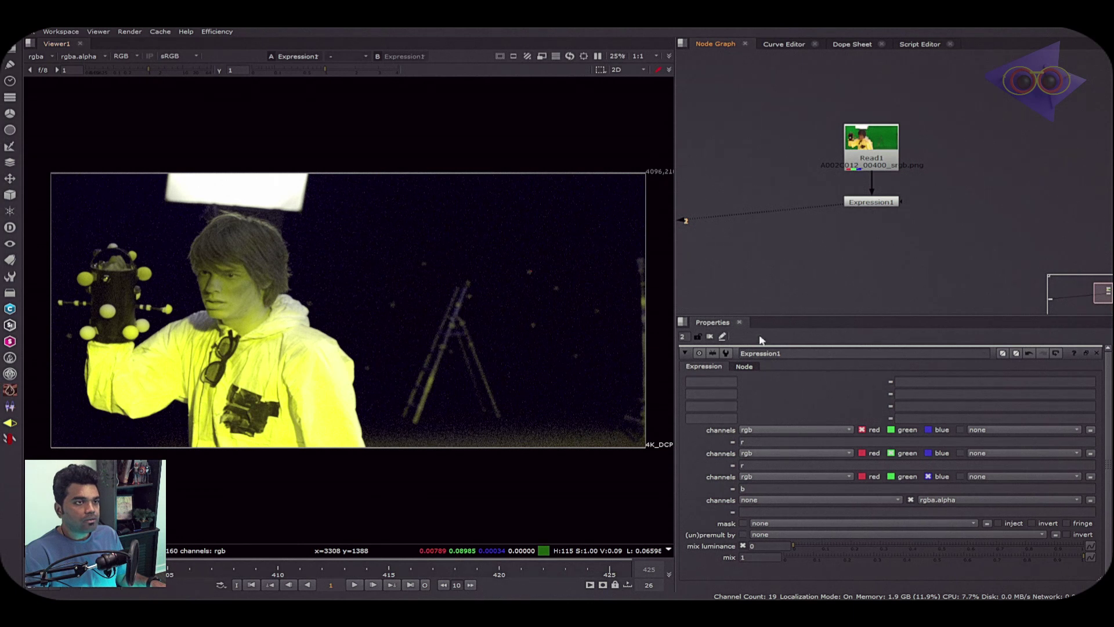
Step: Set Expression1's green channel expression to r+b, and turn it into the average (r+b)/2
double_click(774, 462)
type("r+b")
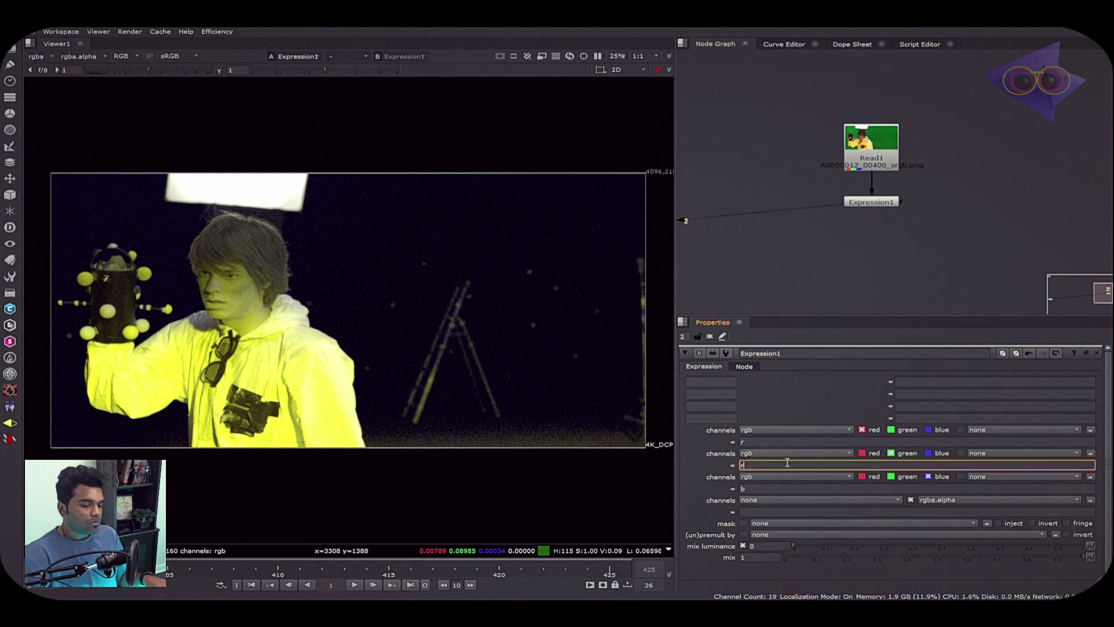
key("Return")
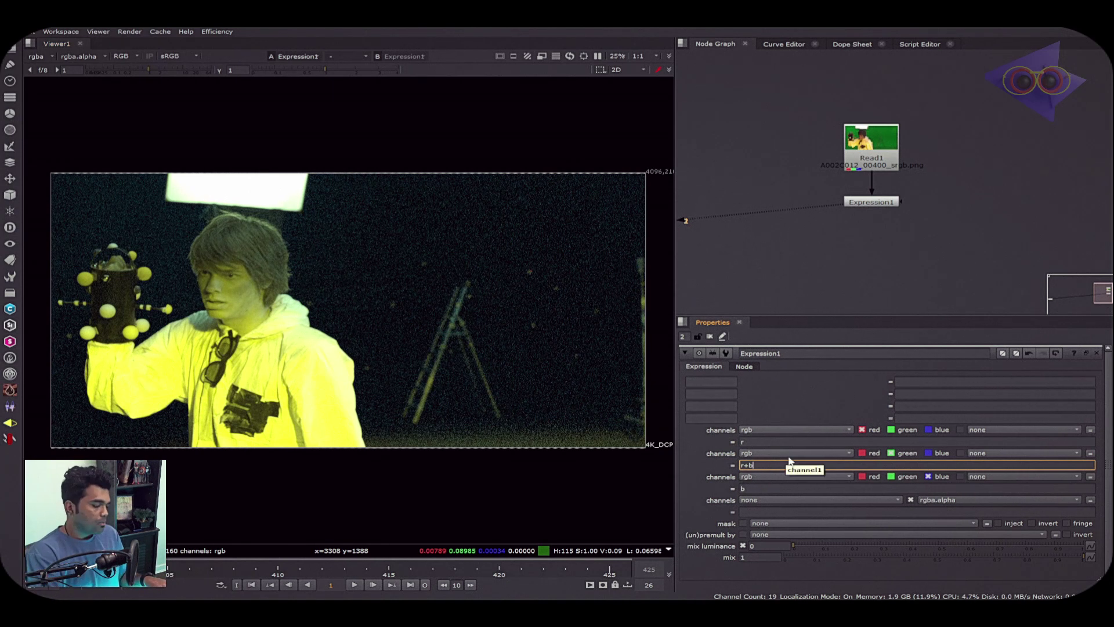
type(")")
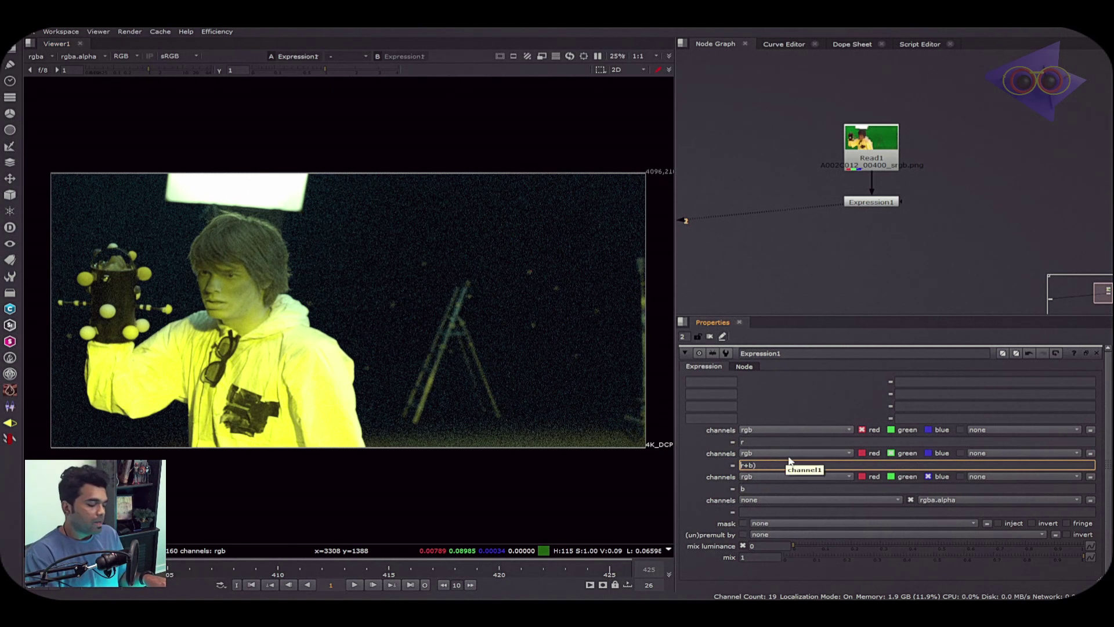
type("(")
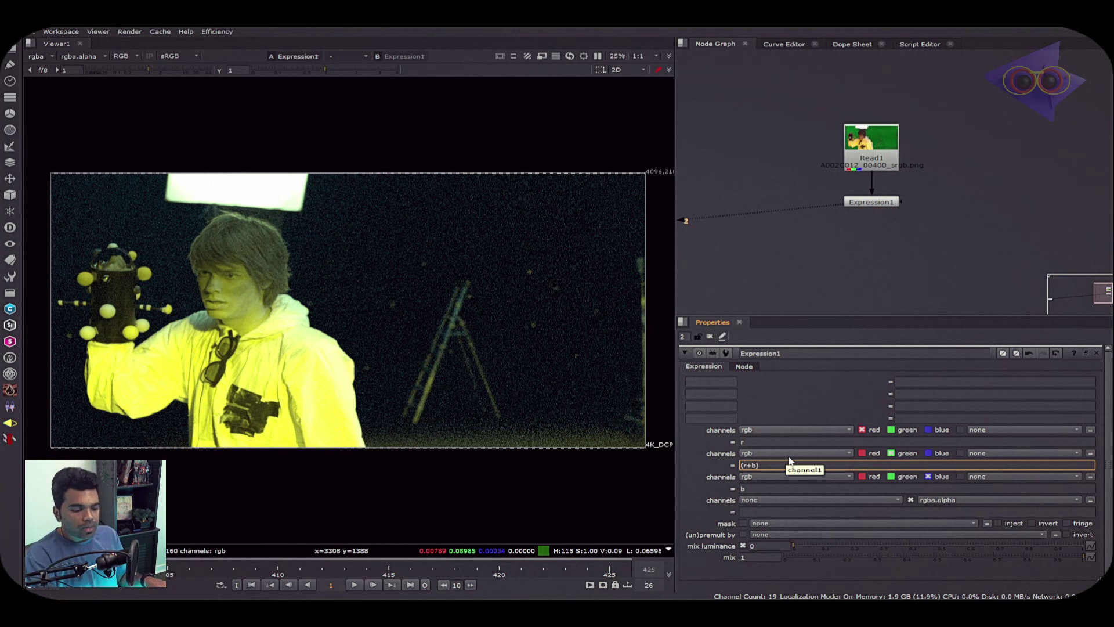
type("/2")
key("Return")
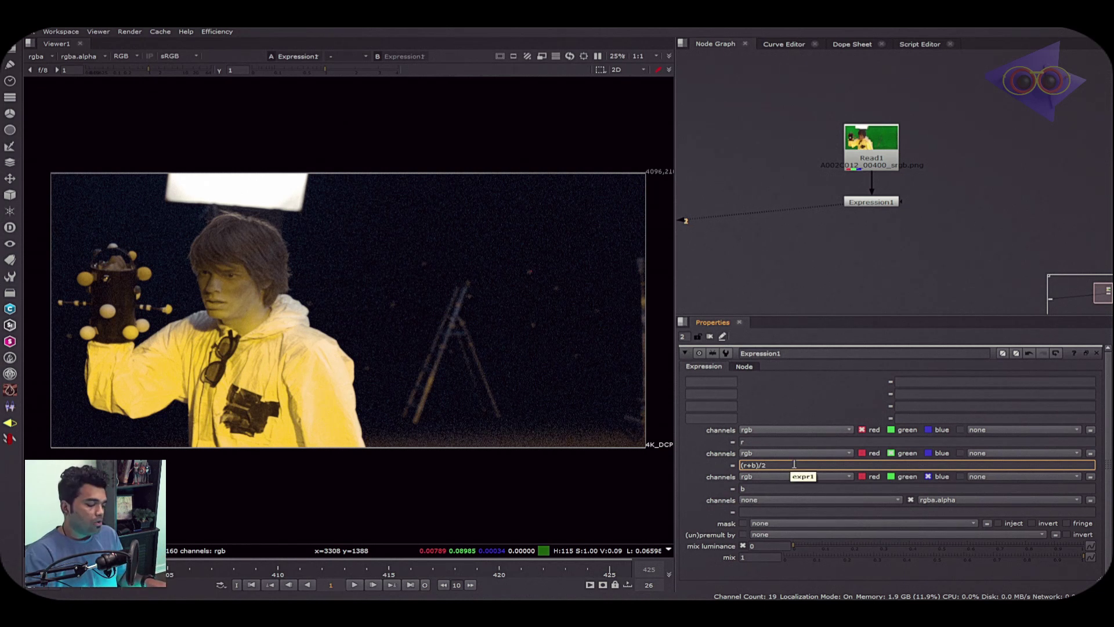
Step: Try 6 and 4 as the divisor in Expression1's green channel average, and set it back to 2
key("BackSpace")
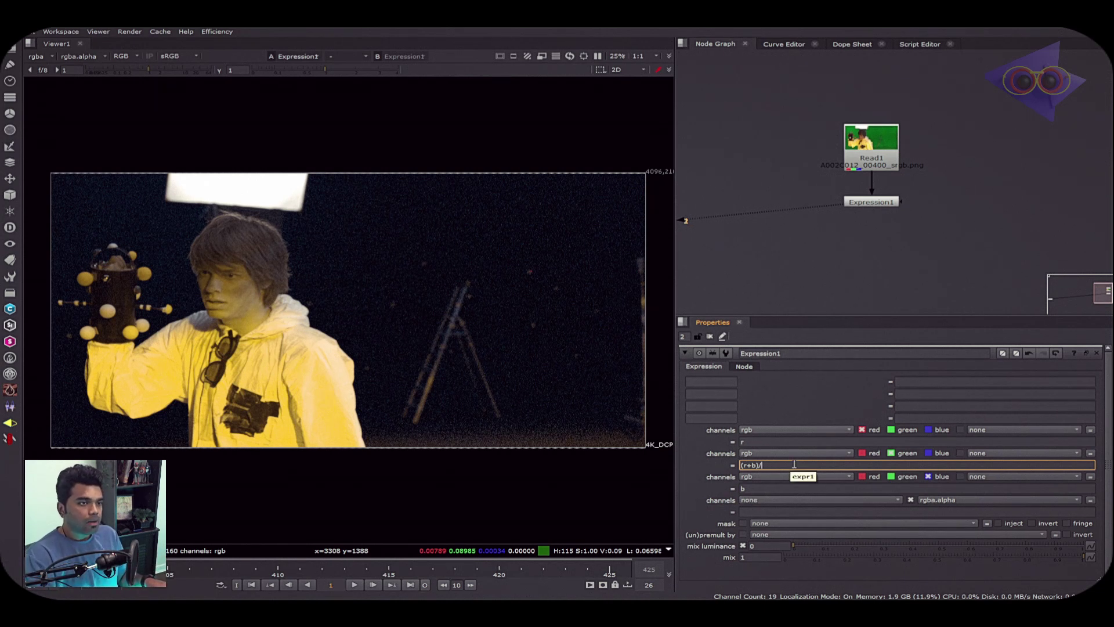
type("6")
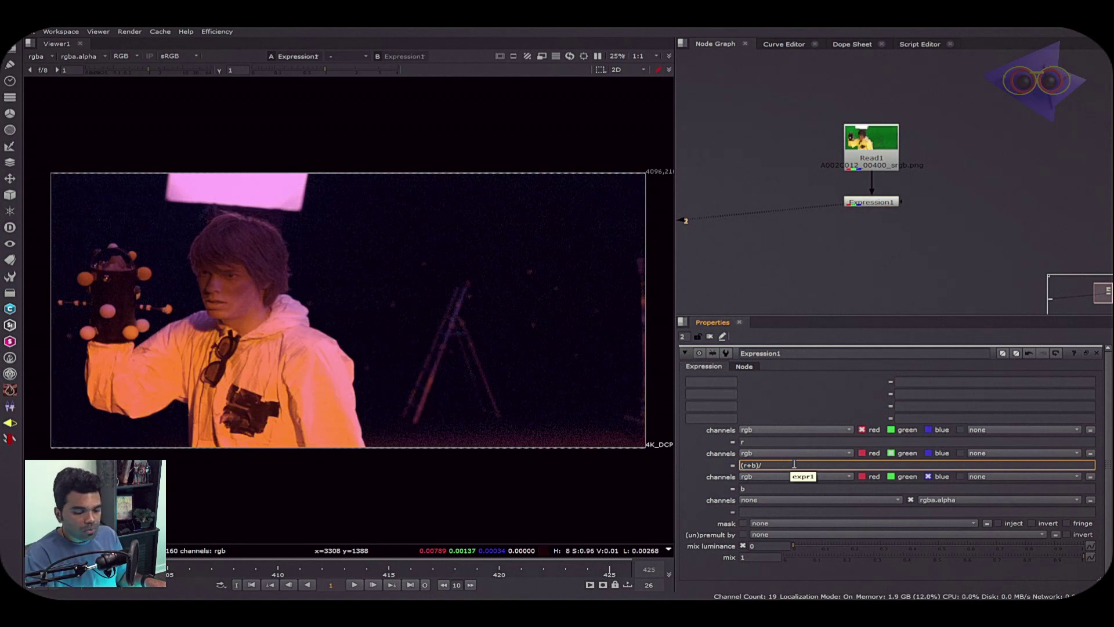
type("4")
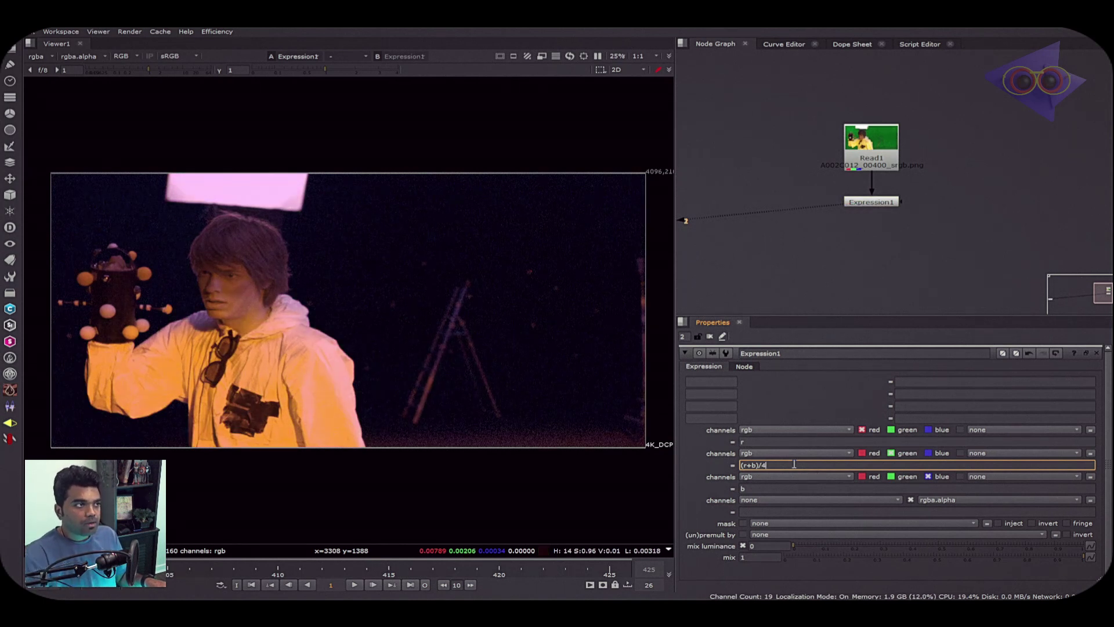
key("BackSpace")
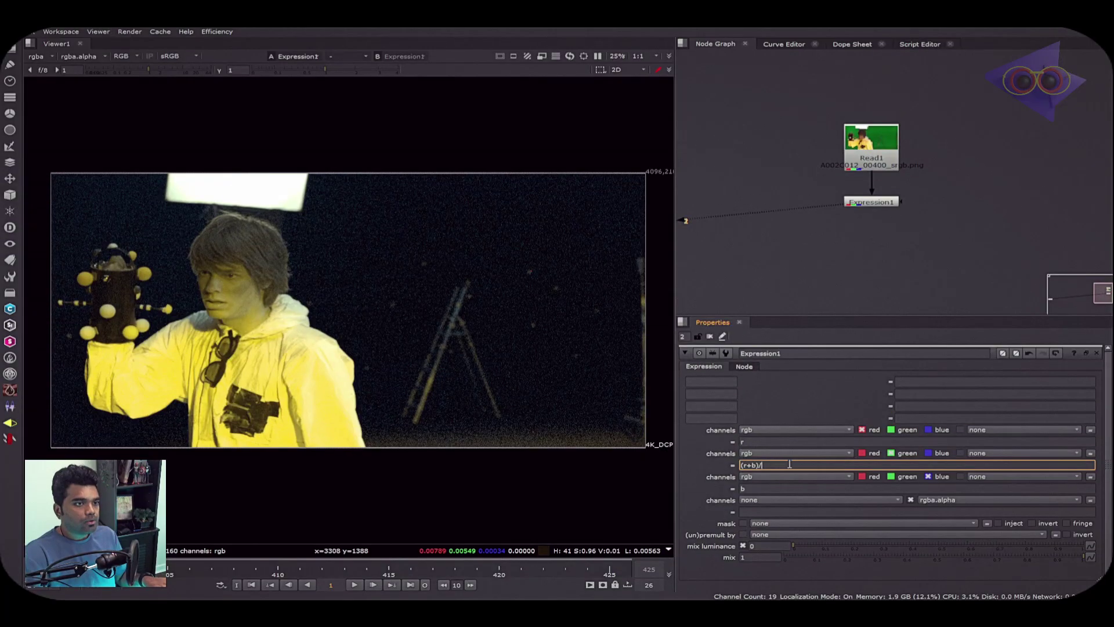
type("2")
key("Return")
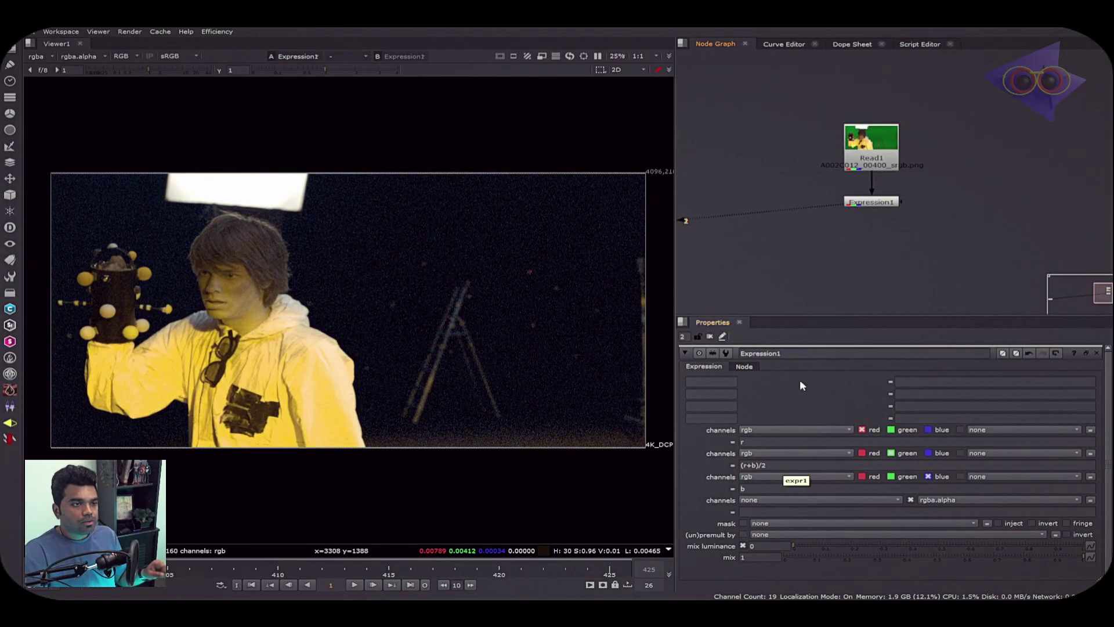
Step: Replace Expression1's green channel expression with the conditional despill g > r ? (r+b)/2 : g
left_click(781, 466)
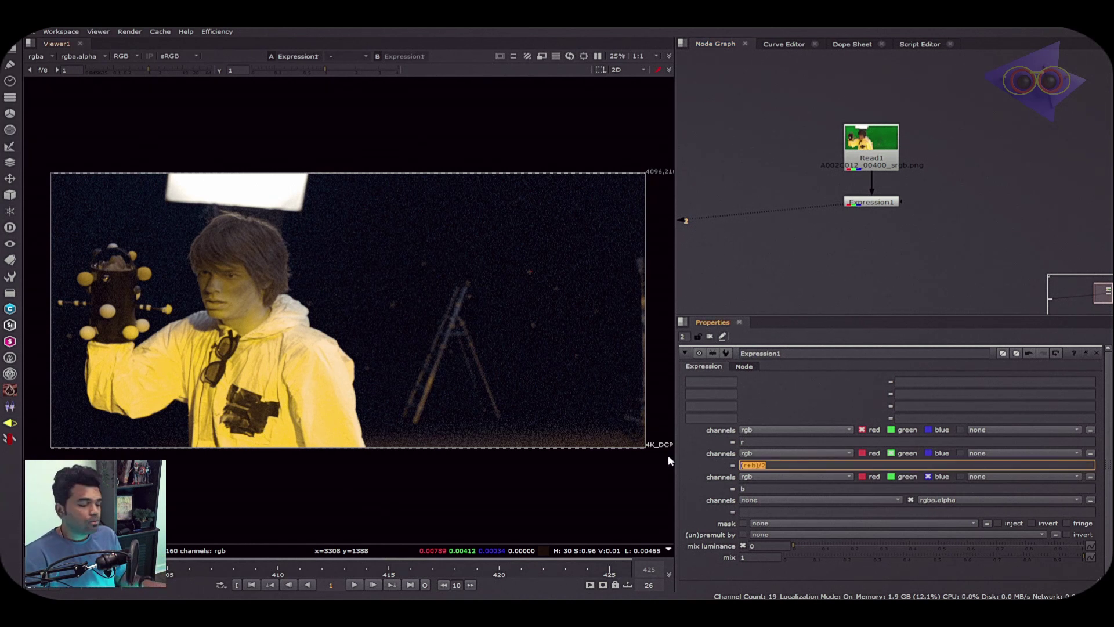
type("g")
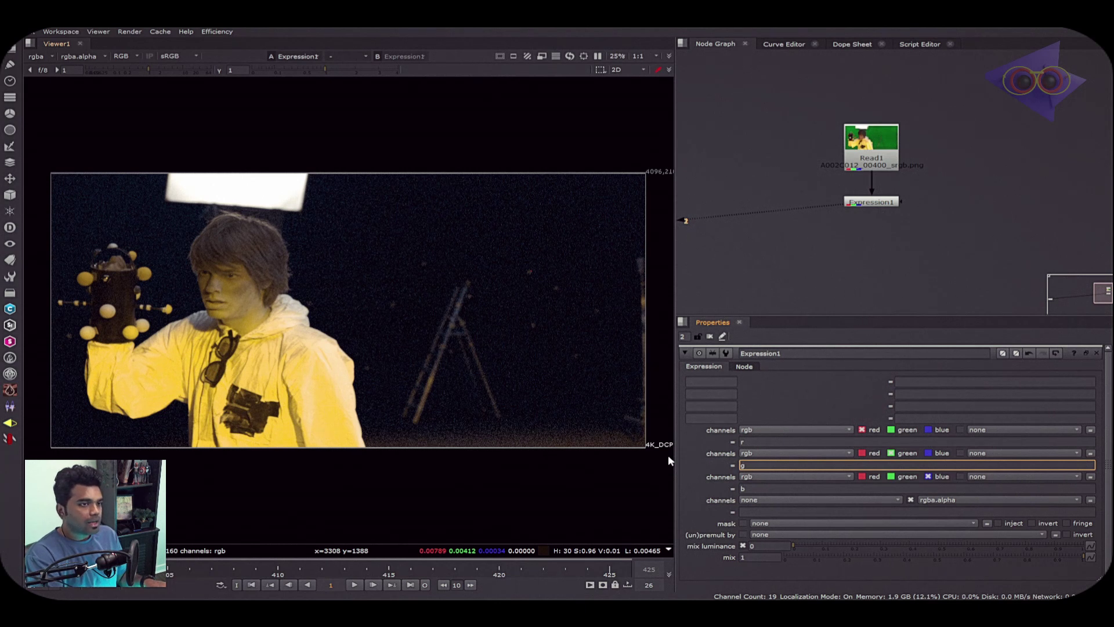
type(" >")
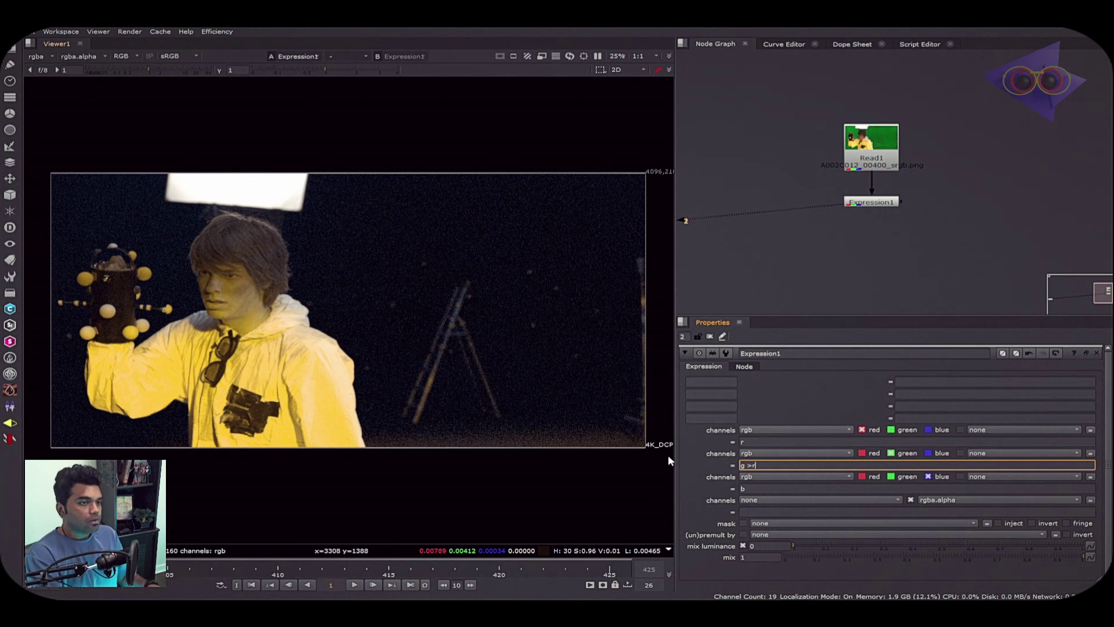
type(" r ?")
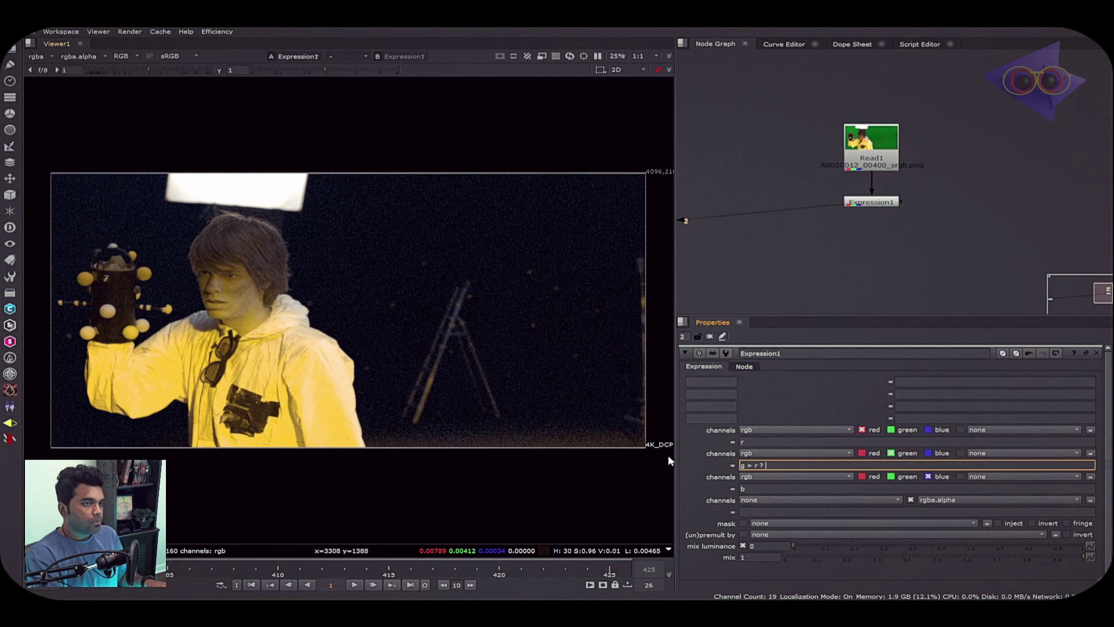
type(" (r)")
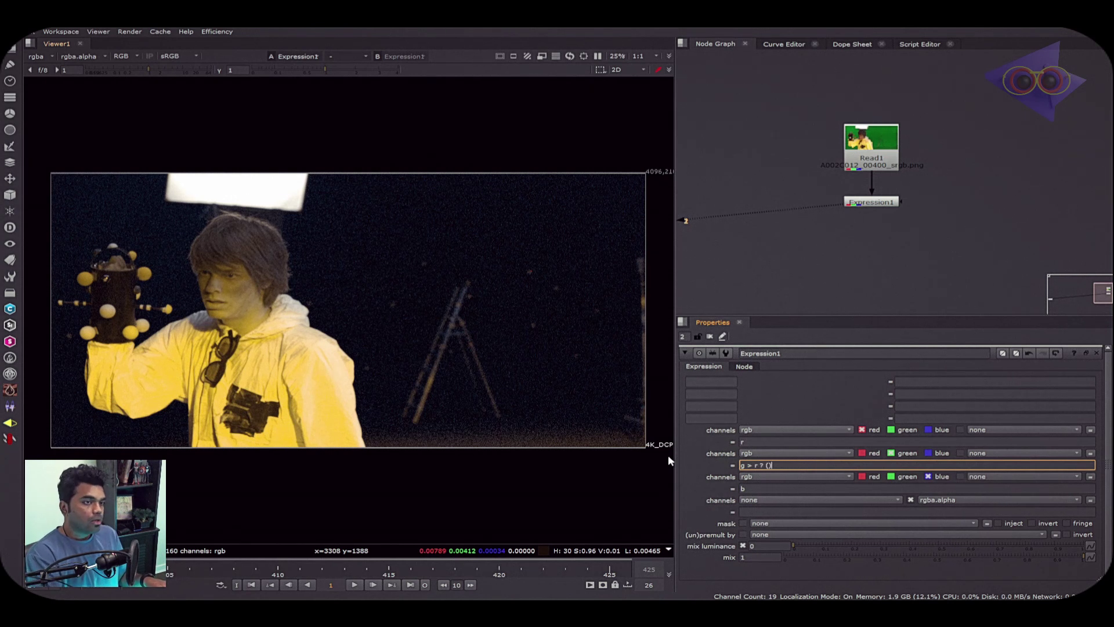
type("+b")
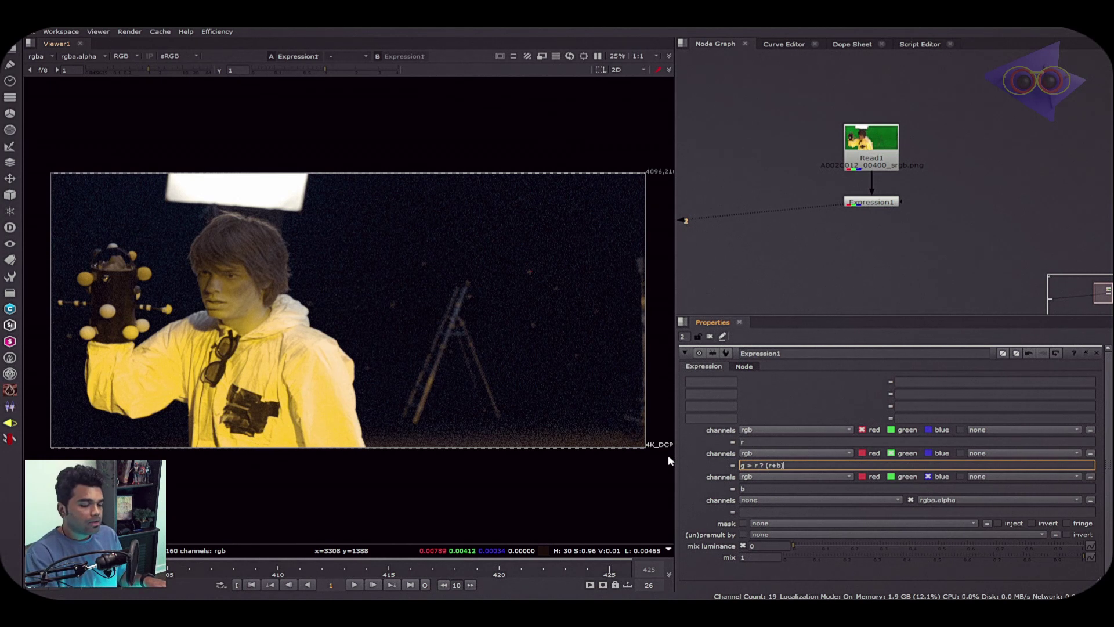
type("/2 : ")
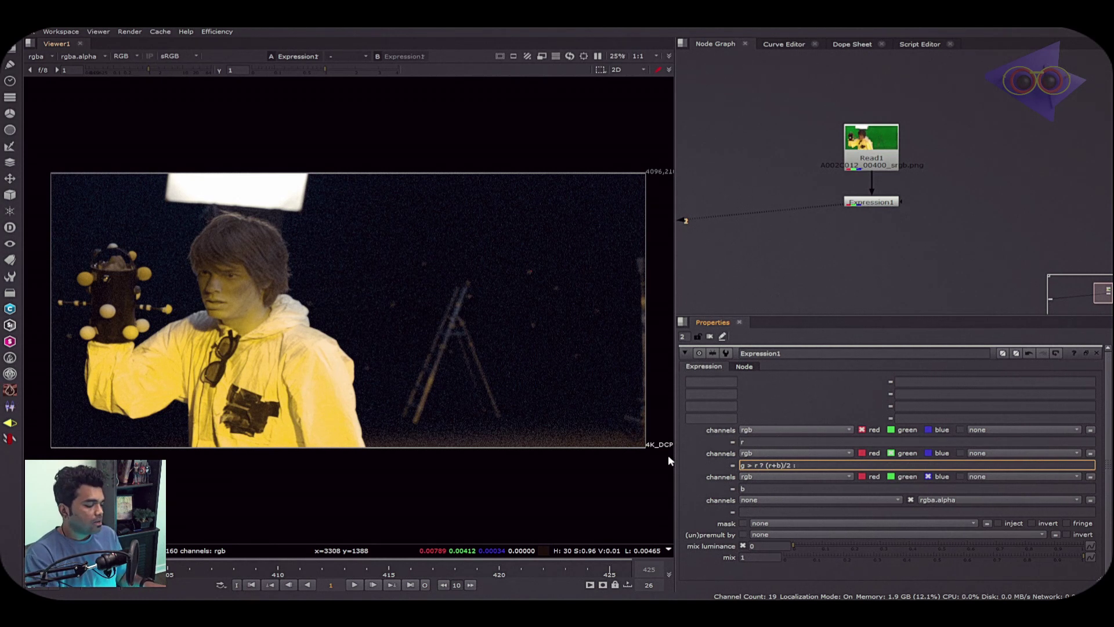
type("g")
key("Return")
Step: Compare the footage with and without the despill by toggling Expression1 and viewing Read1 and Expression1 in turn
key("d")
key("d")
left_click(874, 152)
key("1")
left_click(874, 201)
key("2")
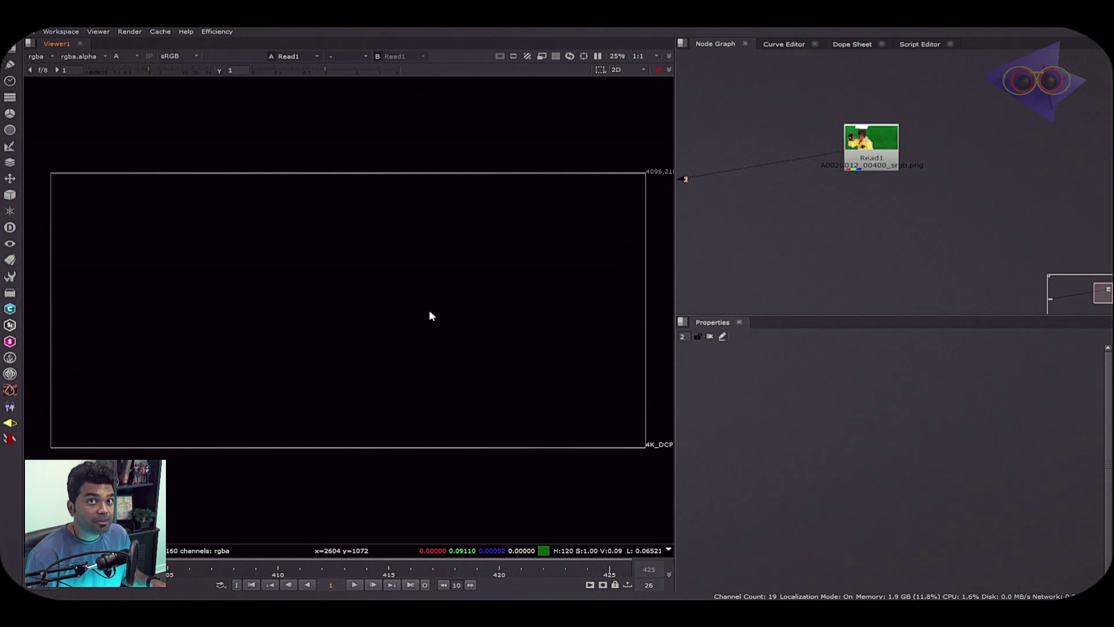
Step: Check Read1's alpha channel against its colour image in the viewer, ending on the colour view
key("a")
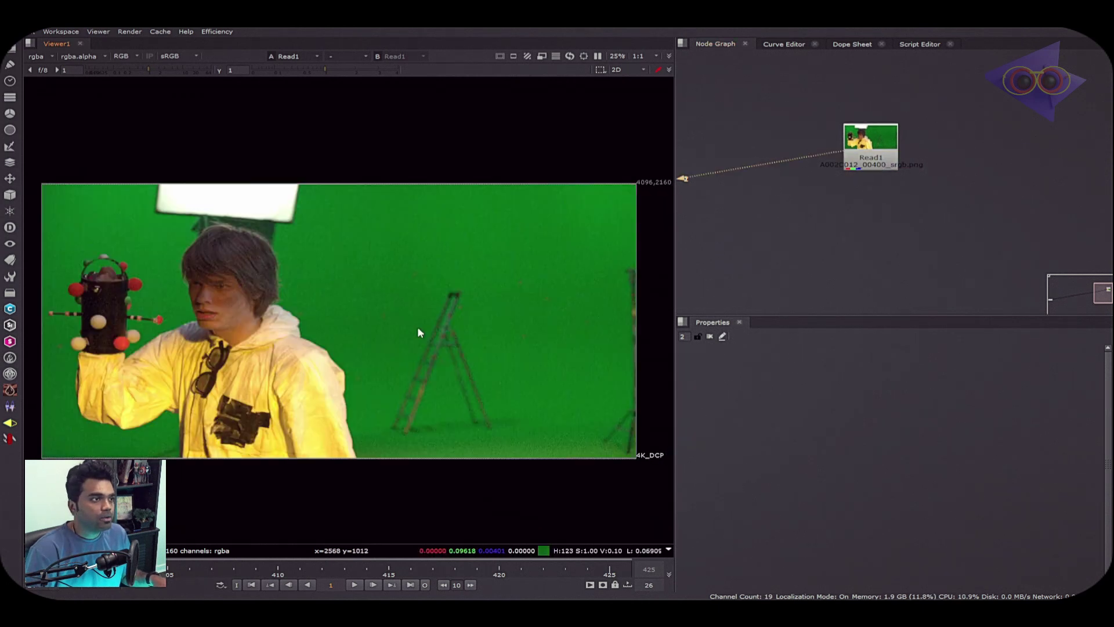
key("a")
key("a")
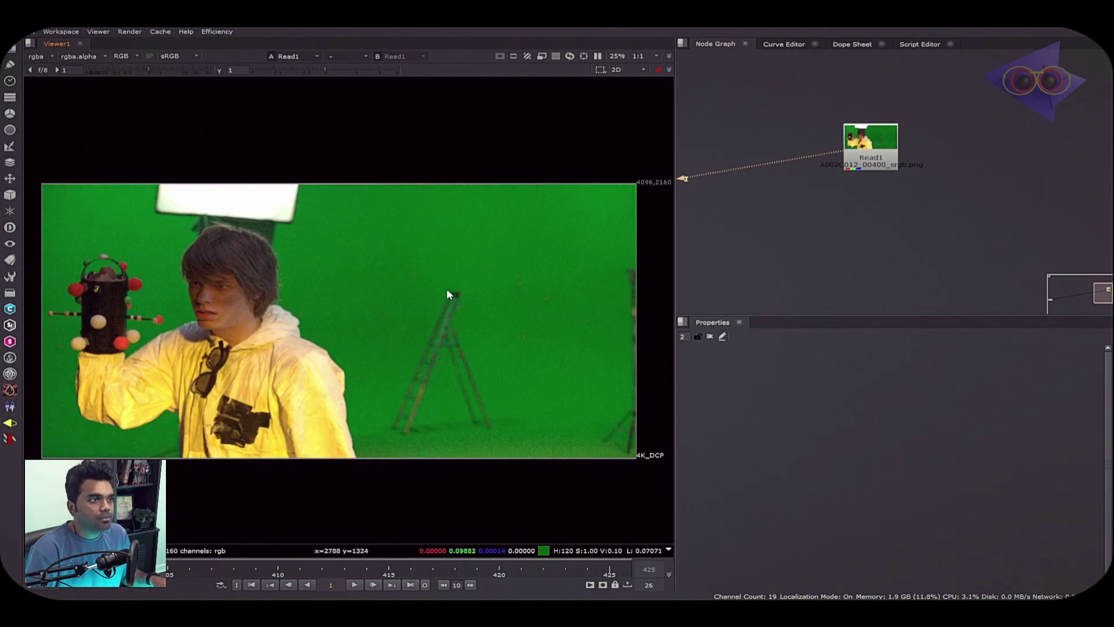
Step: Add a Keylight node after Read1 and sample its Screen Colour from a green-screen area between the actor and the ladder
left_click(872, 171)
key("Tab")
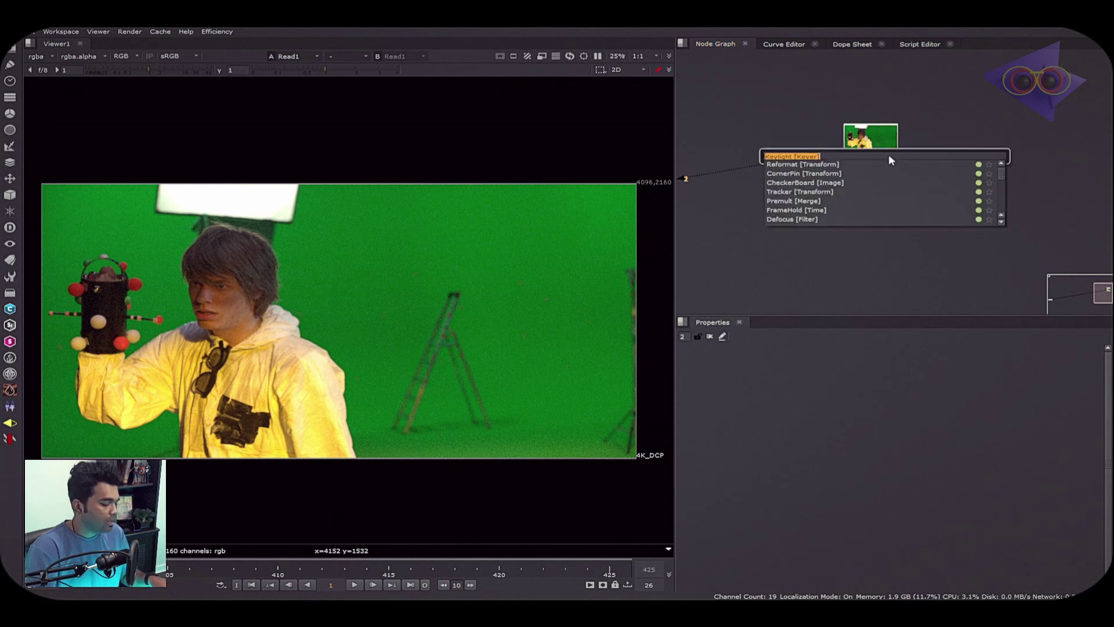
type("k")
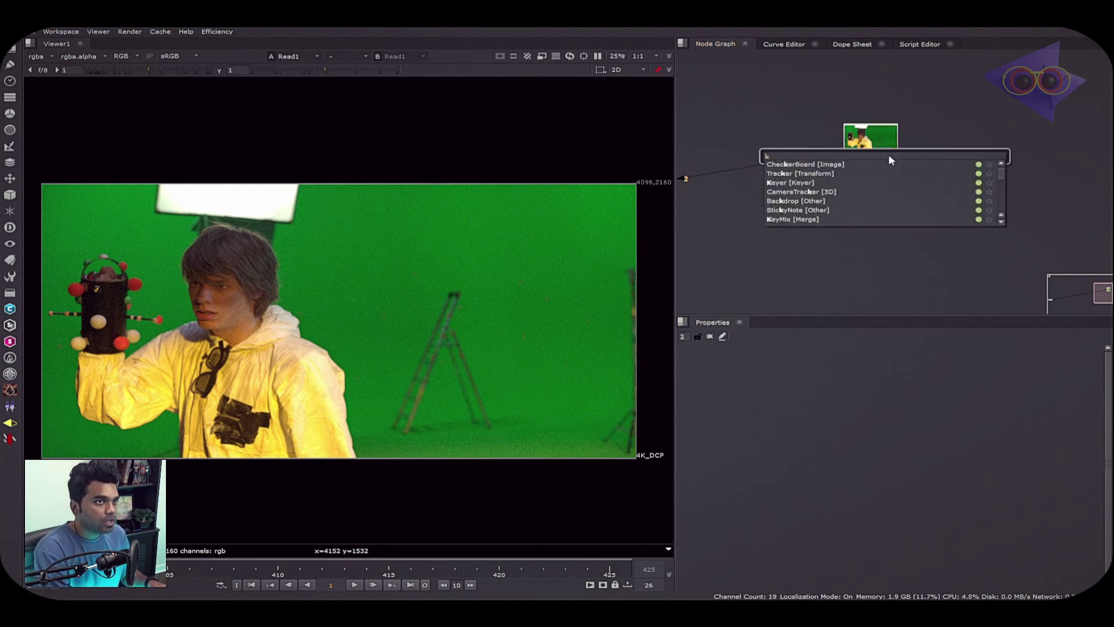
type("eylight")
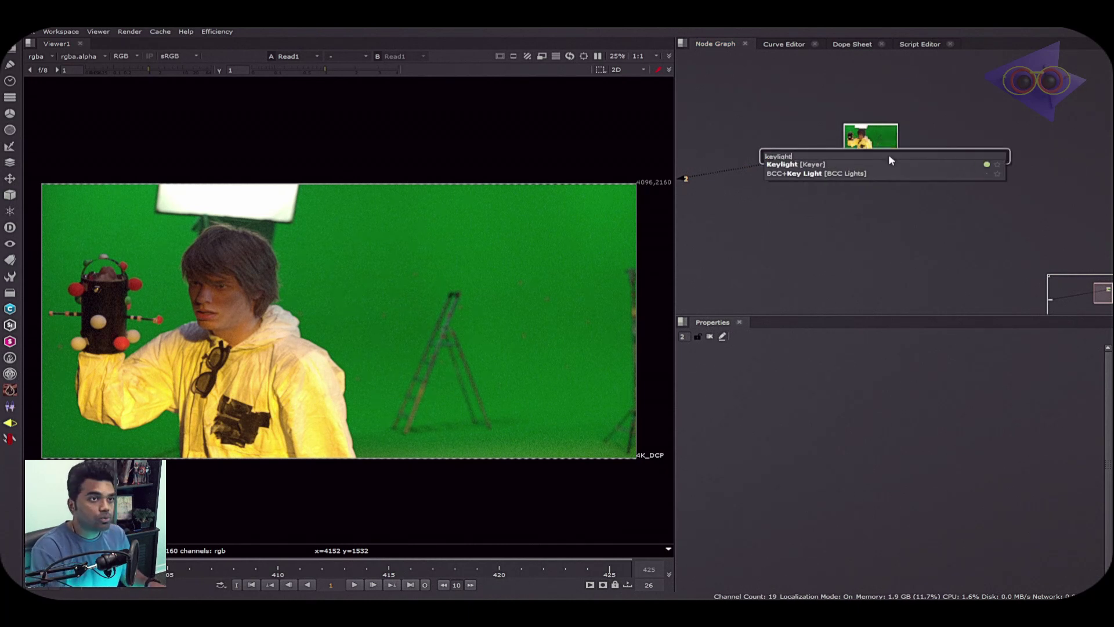
key("Return")
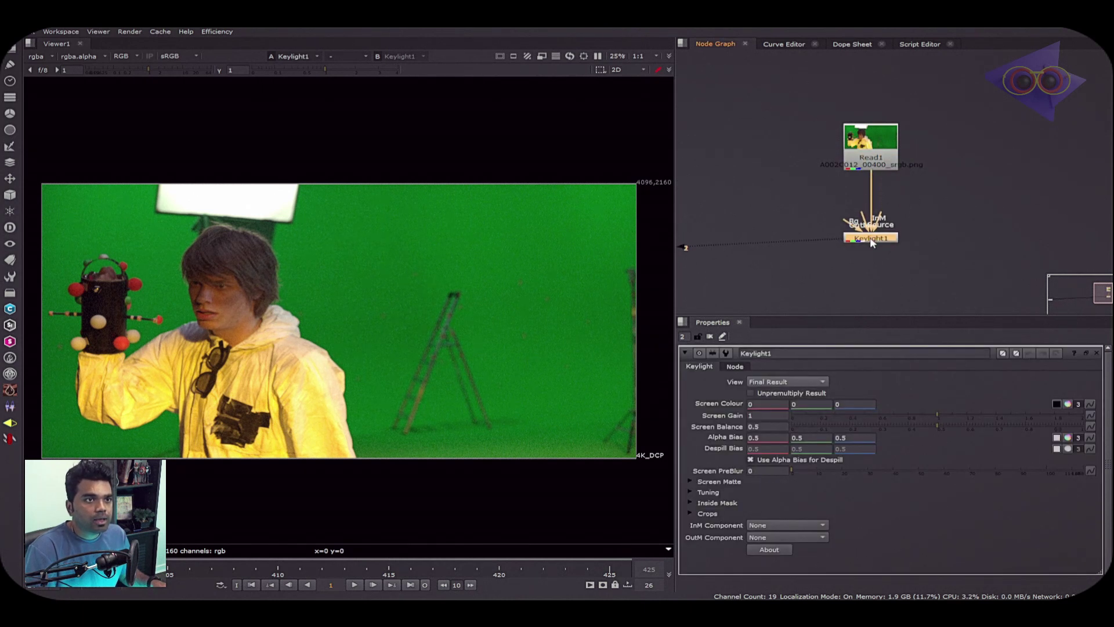
left_click(1056, 404)
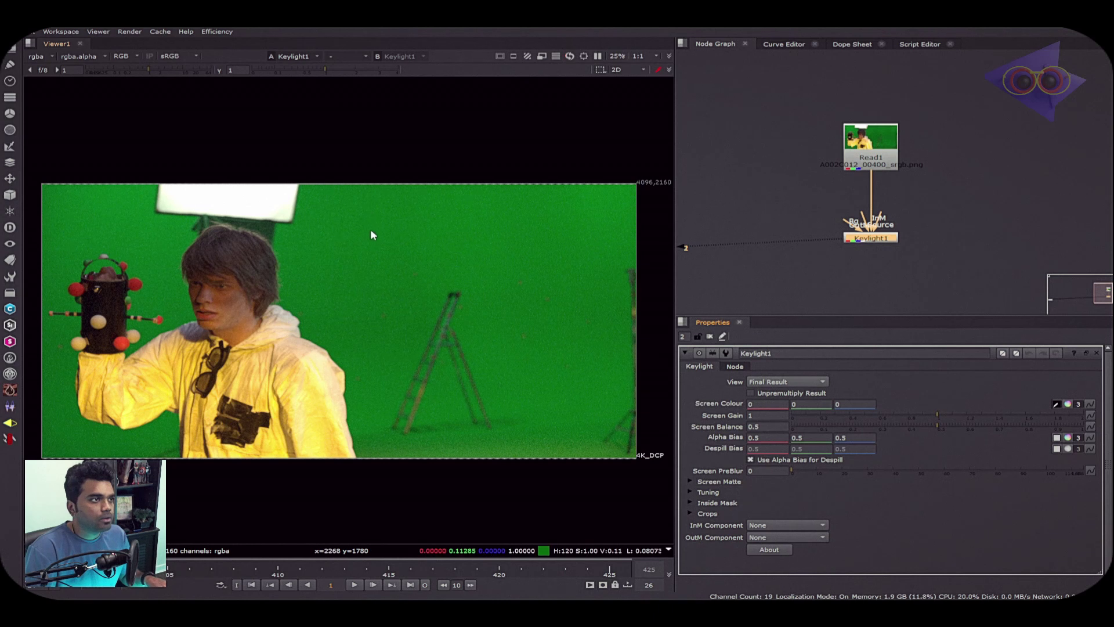
left_click_drag(359, 227, 414, 262, "ctrl+shift")
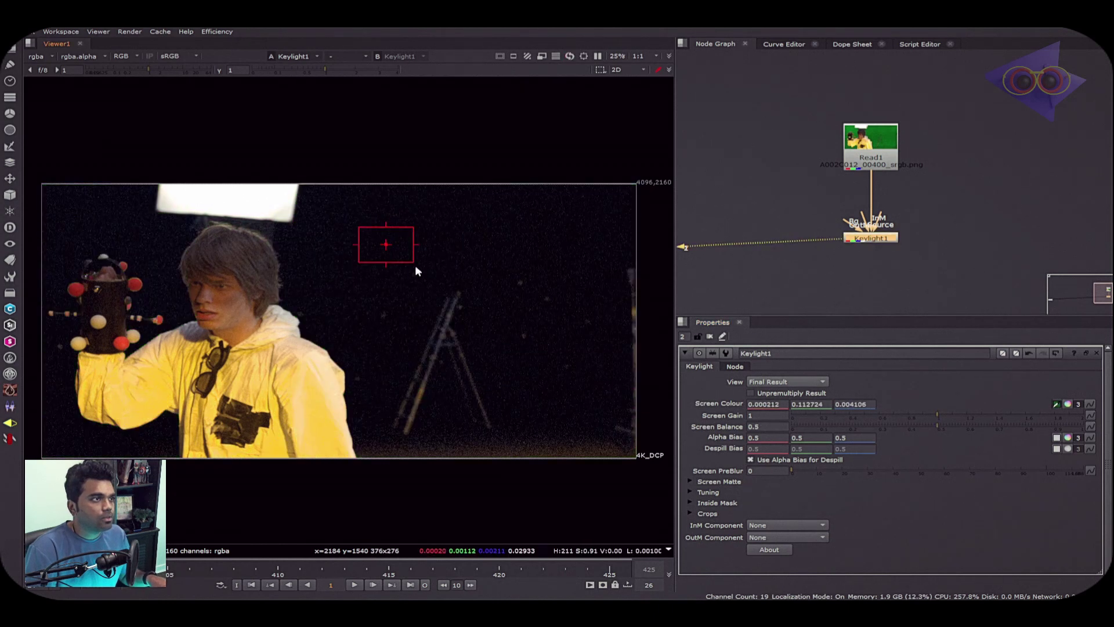
Step: Examine Keylight1's alpha matte around the ladder, trying a different Screen Gain and undoing it
key("a")
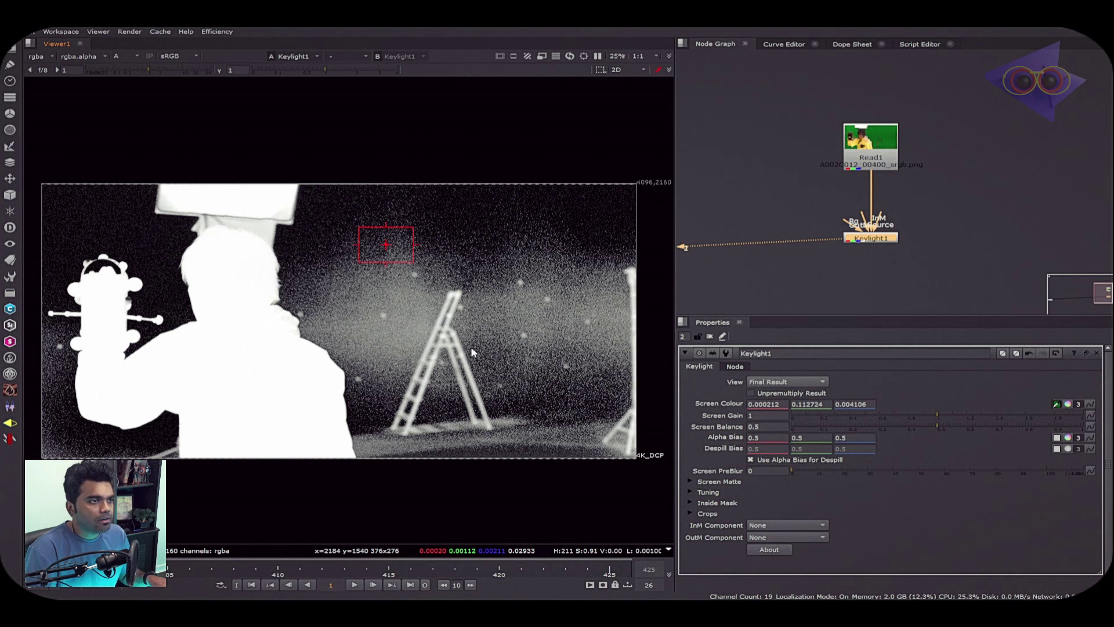
scroll(558, 323, "up", 2)
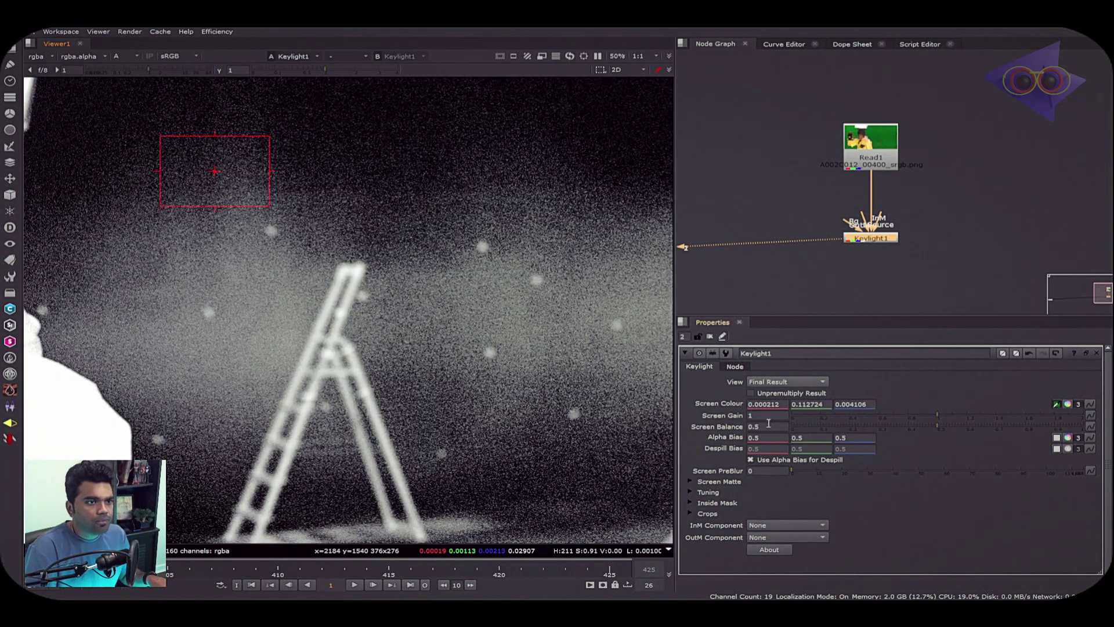
left_click(971, 416)
key("ctrl+z")
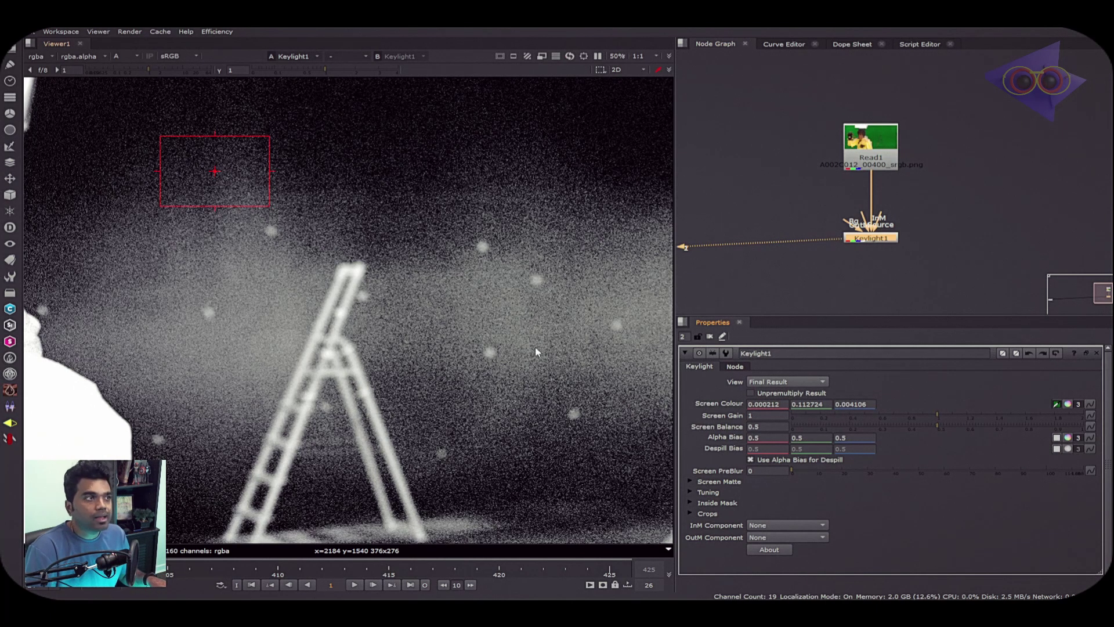
scroll(548, 333, "down", 1)
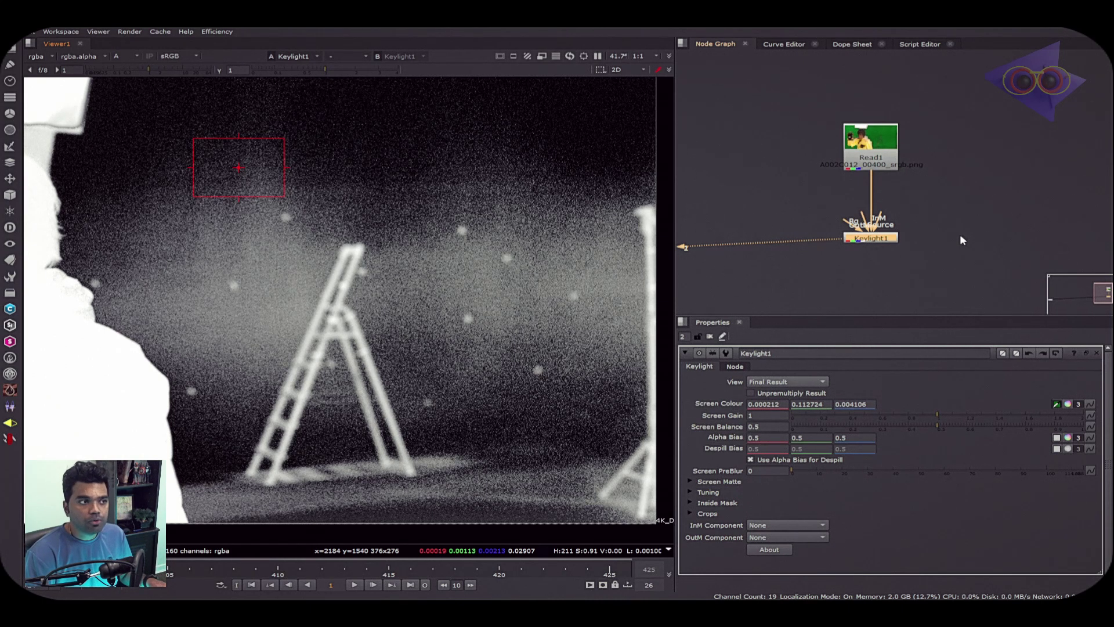
Step: Add an Expression node below Keylight1, with a Shuffle between them that copies alpha into all rgba channels
left_click(872, 238)
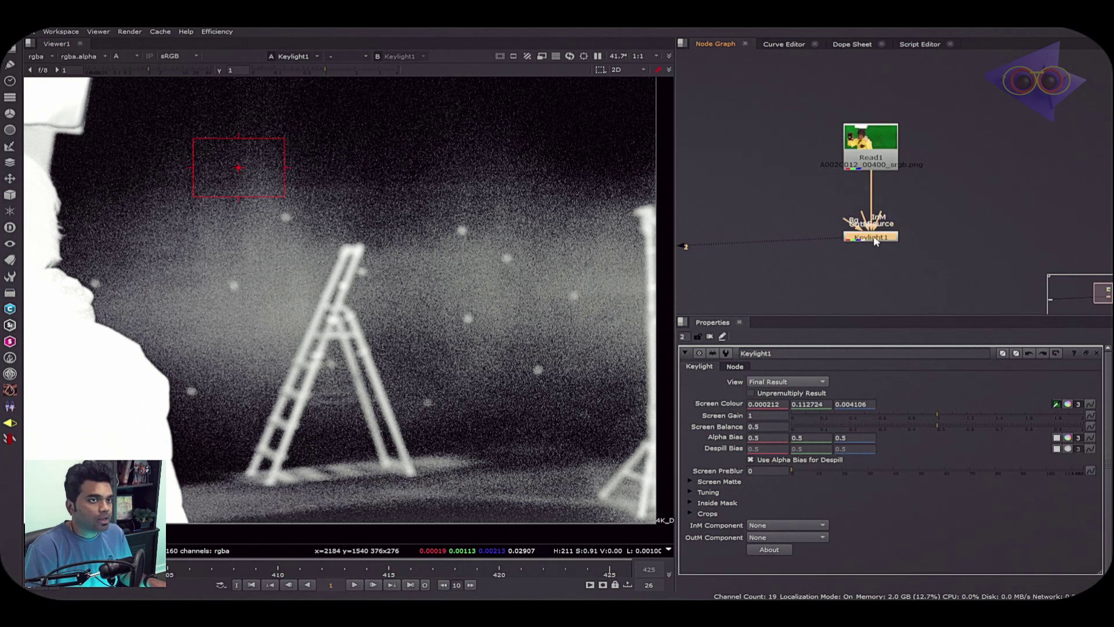
key("Tab")
type("expr")
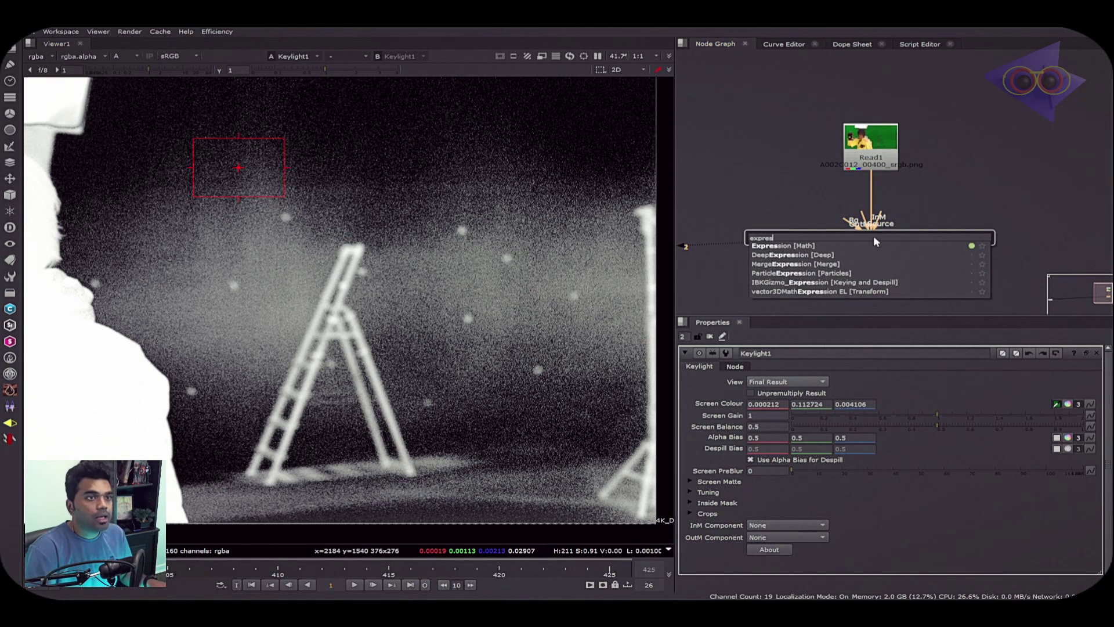
key("Return")
left_click_drag(883, 257, 885, 279)
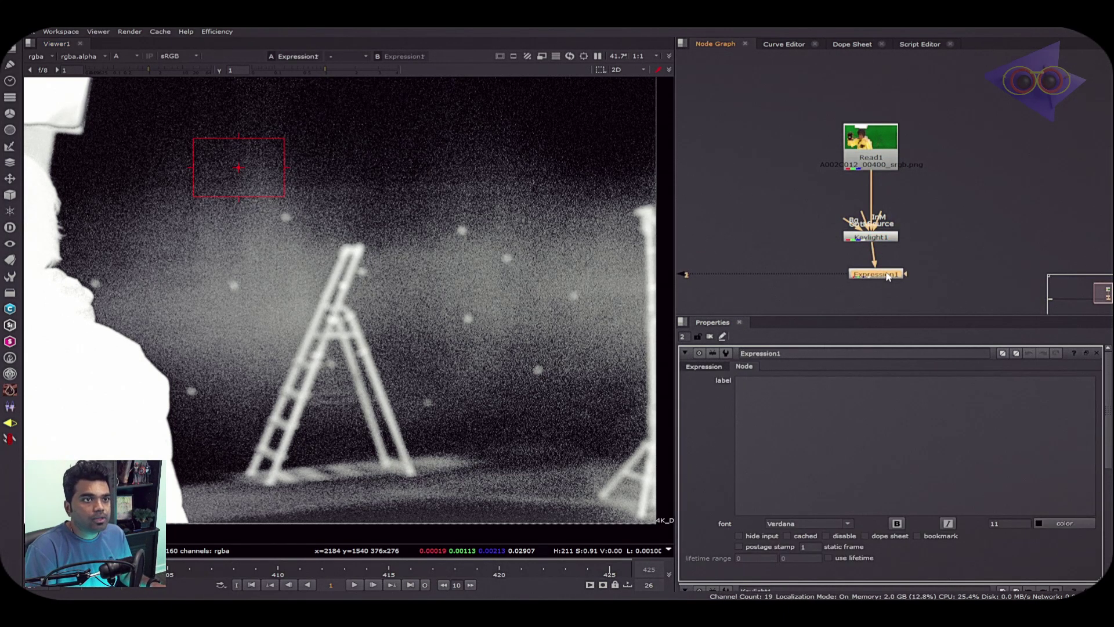
left_click(885, 242)
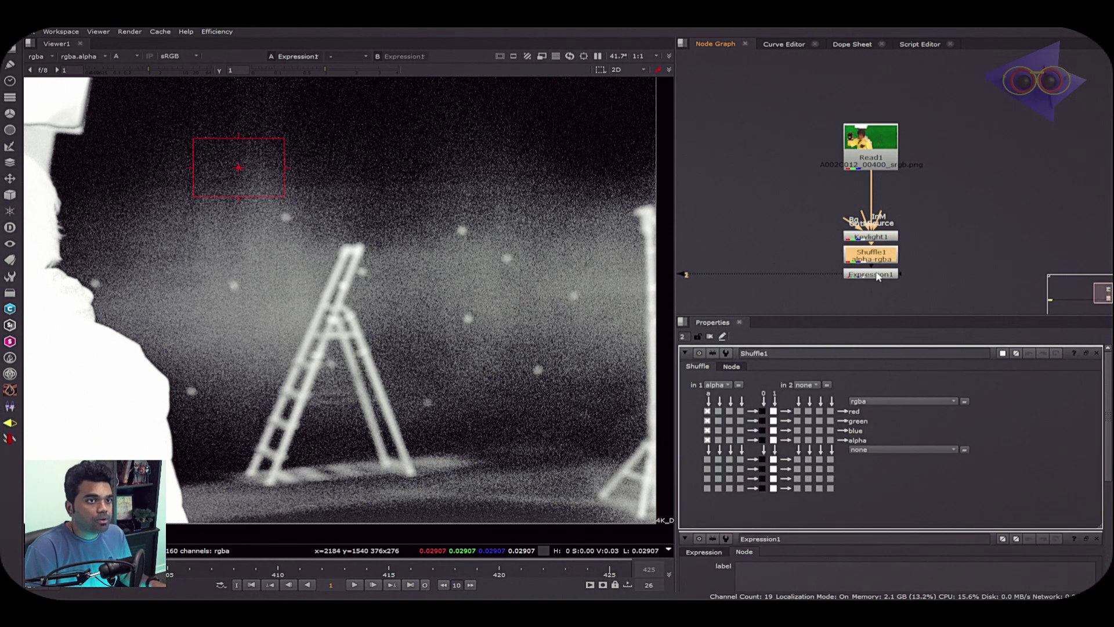
left_click_drag(888, 274, 889, 289)
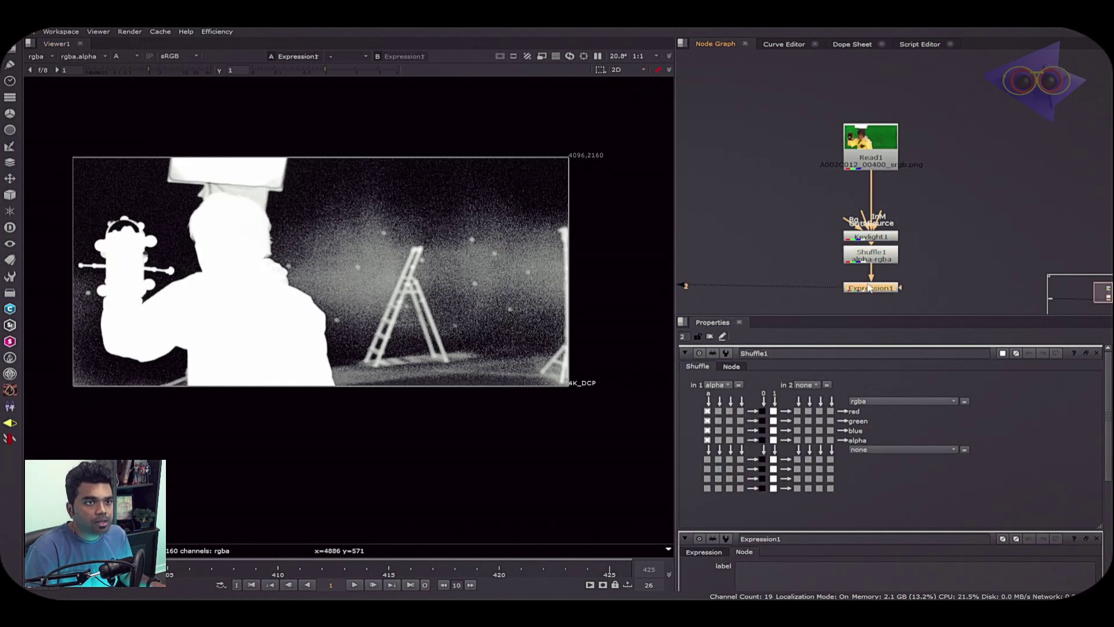
Step: Set both name and label of Expression1's user tab holding the alphavalue slider to Value, and finish editing the user knobs
double_click(868, 287)
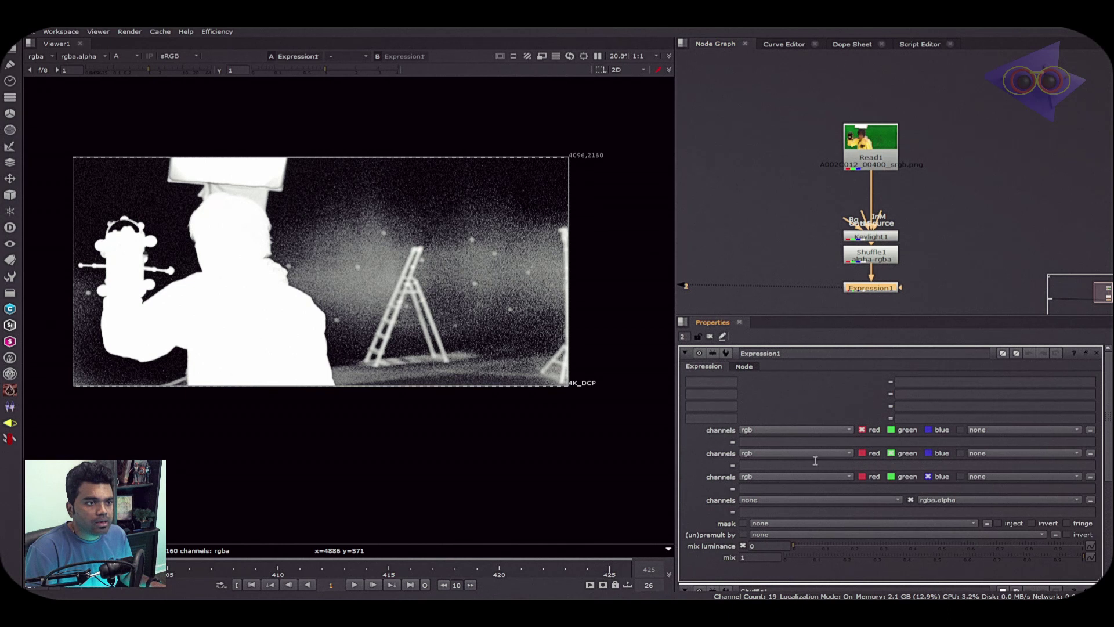
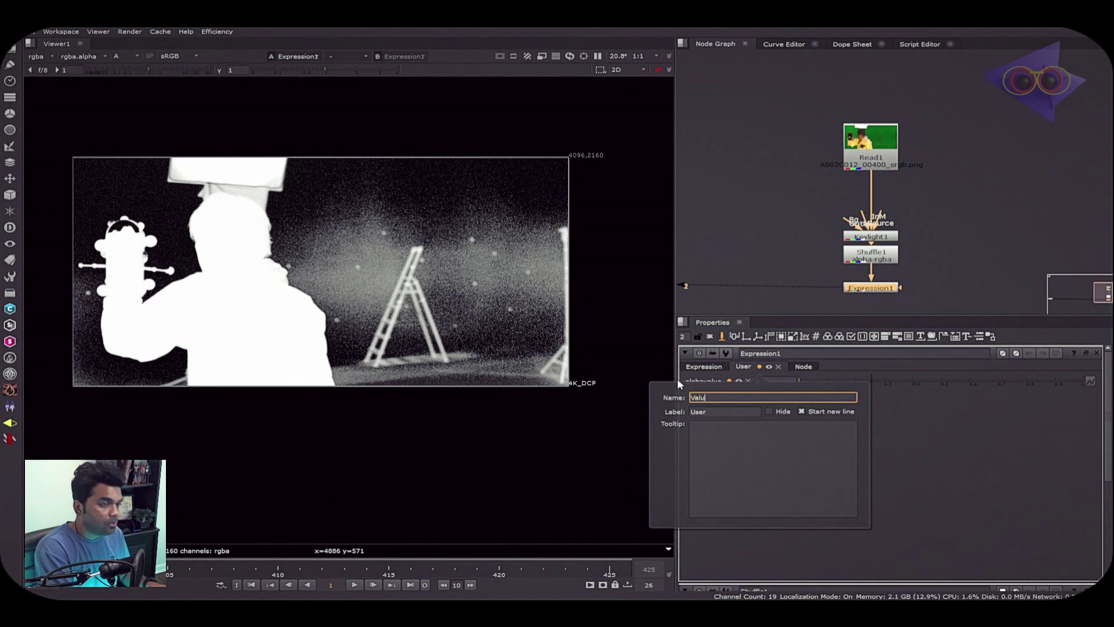
type("alue")
left_click(718, 411)
double_click(717, 411)
key("BackSpace")
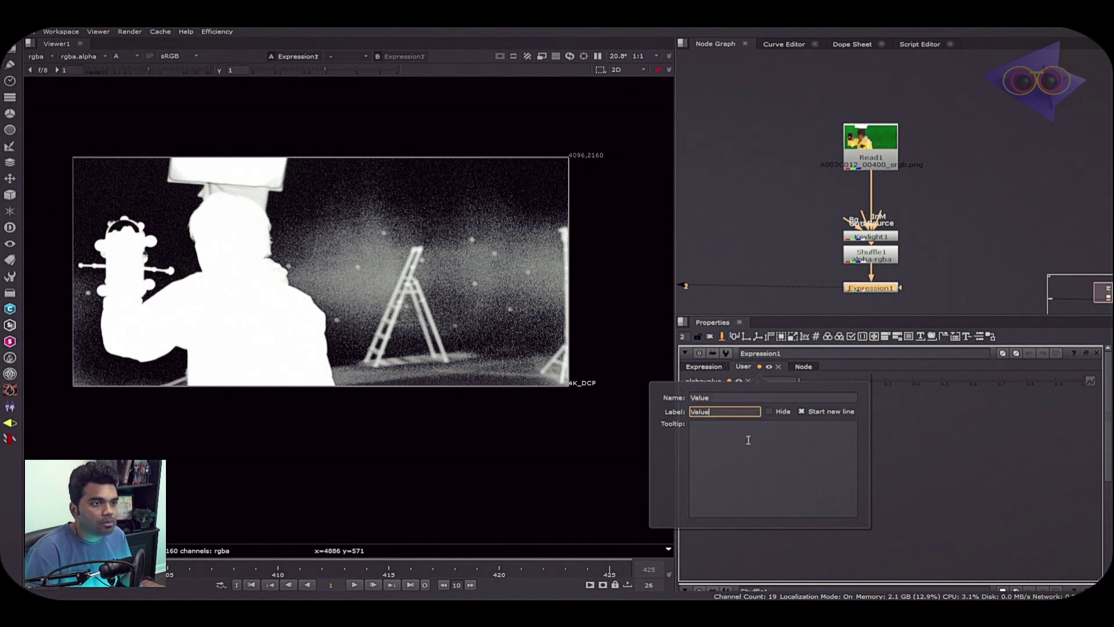
key("Return")
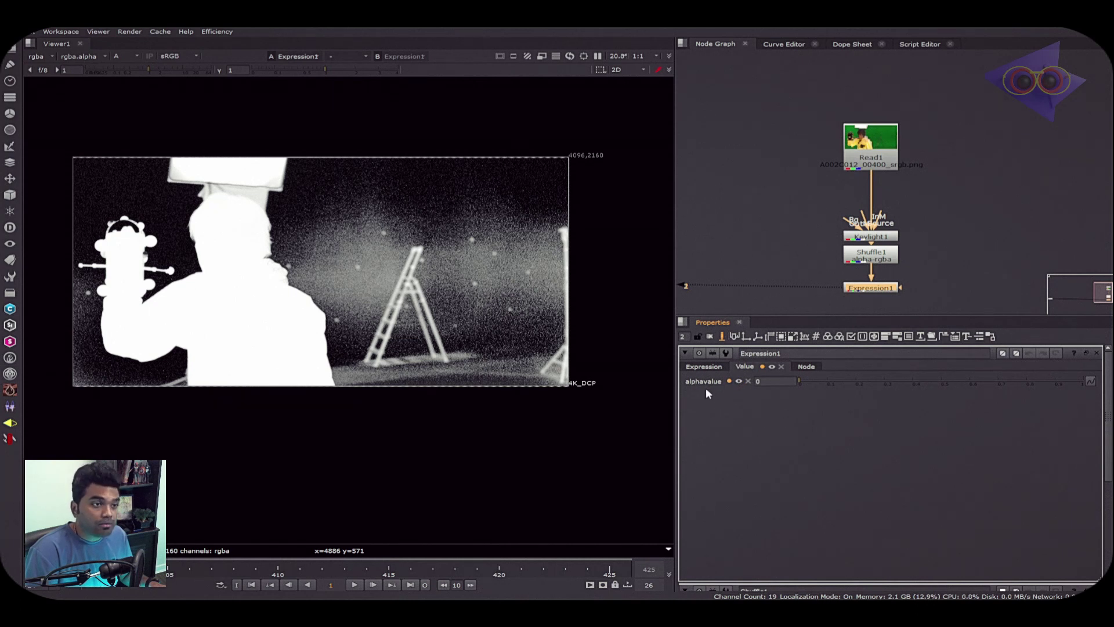
left_click(723, 336)
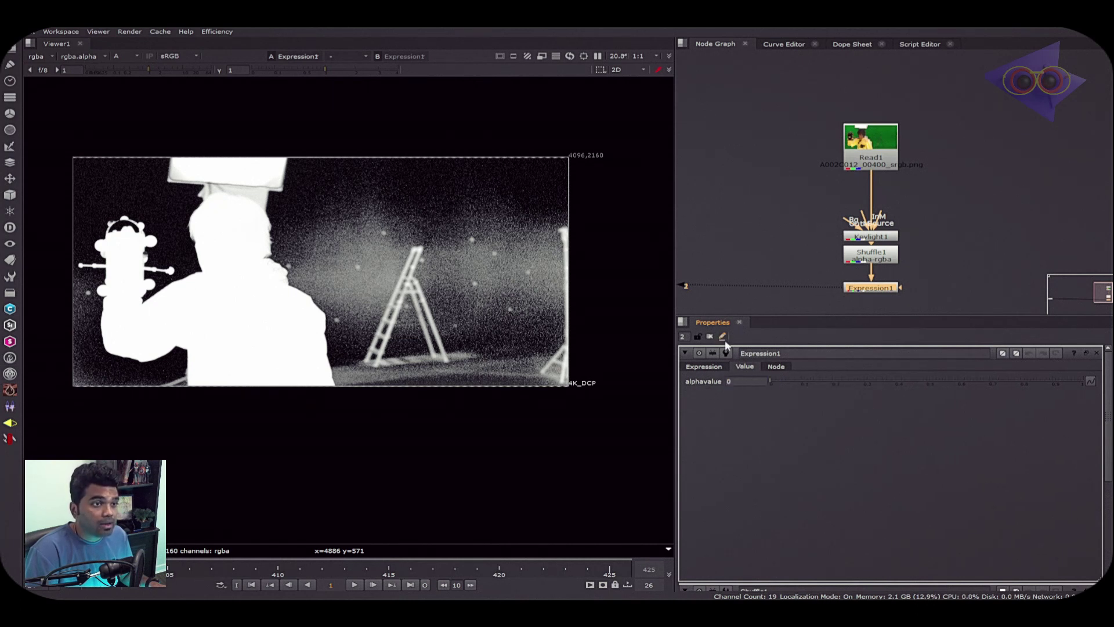
Step: Begin Expression1's alpha channel expression with "a >", trying a fixed threshold of 0.2 and removing it
left_click(717, 368)
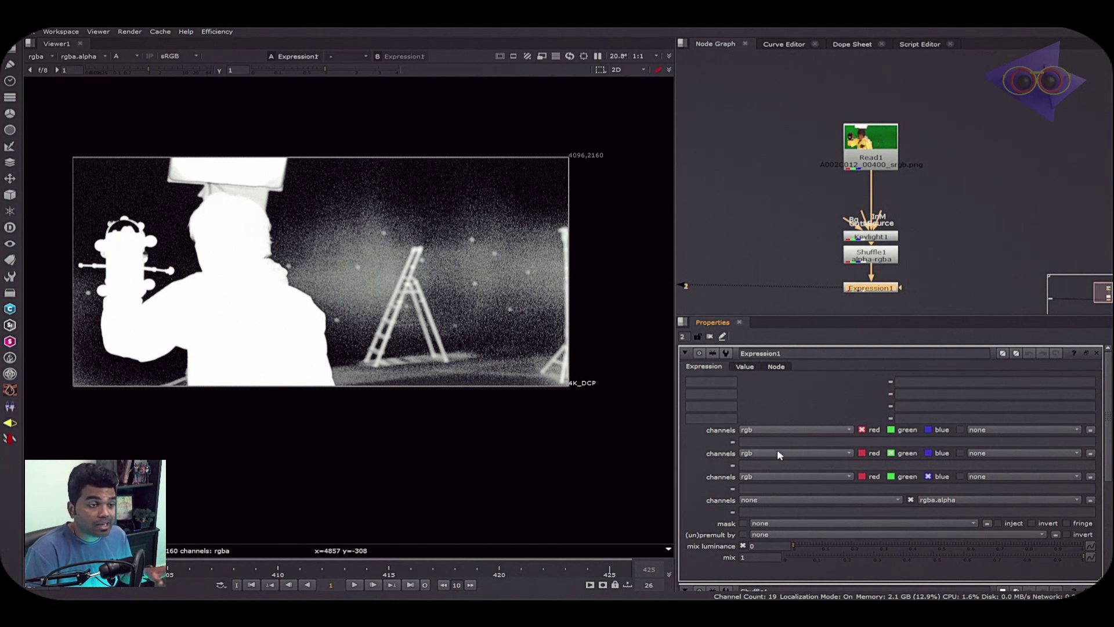
left_click(769, 511)
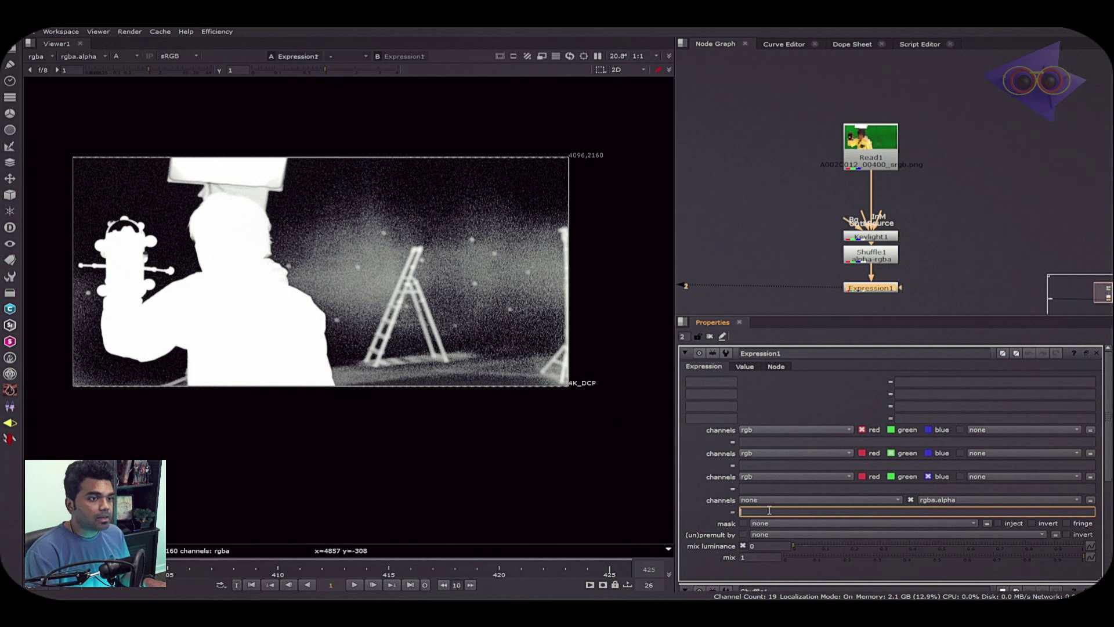
type("a")
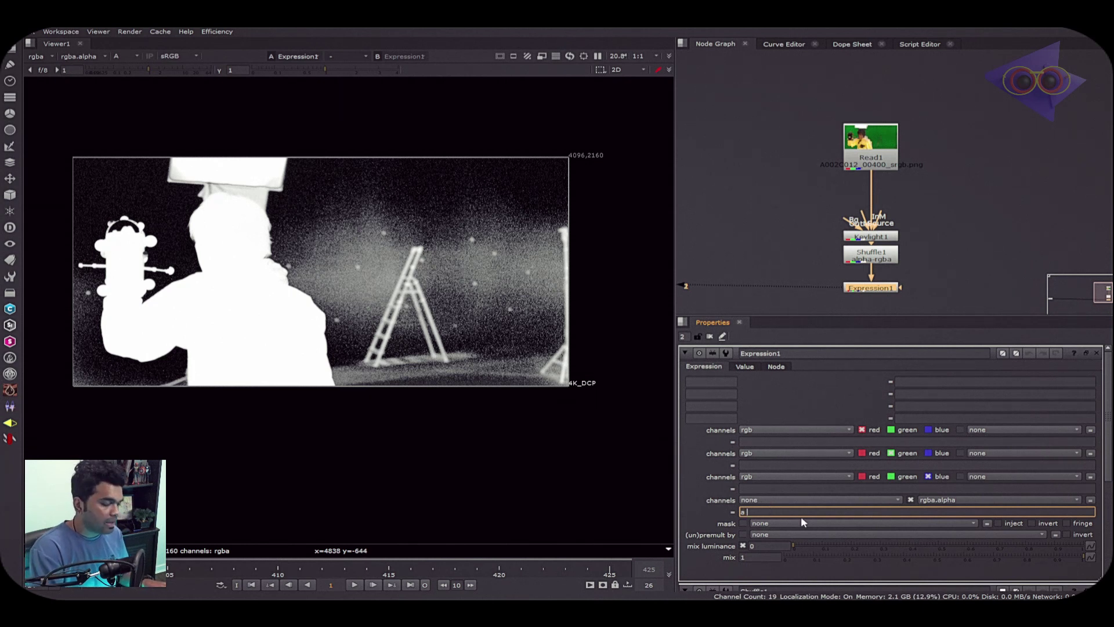
type(" >0.2")
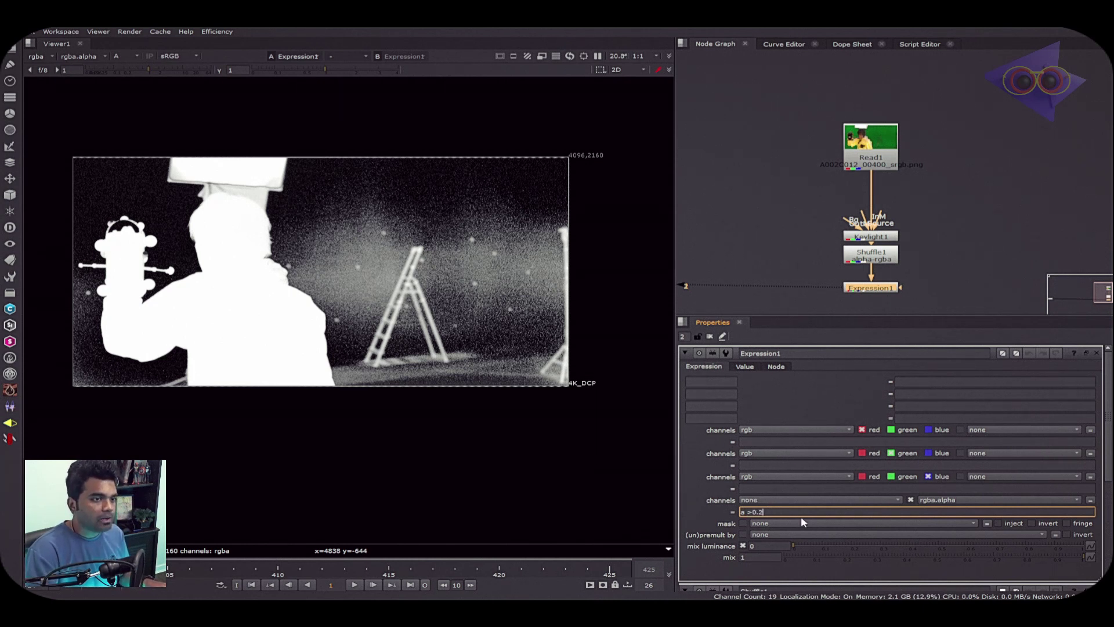
key("BackSpace")
key("BackSpace")
key("BackSpace")
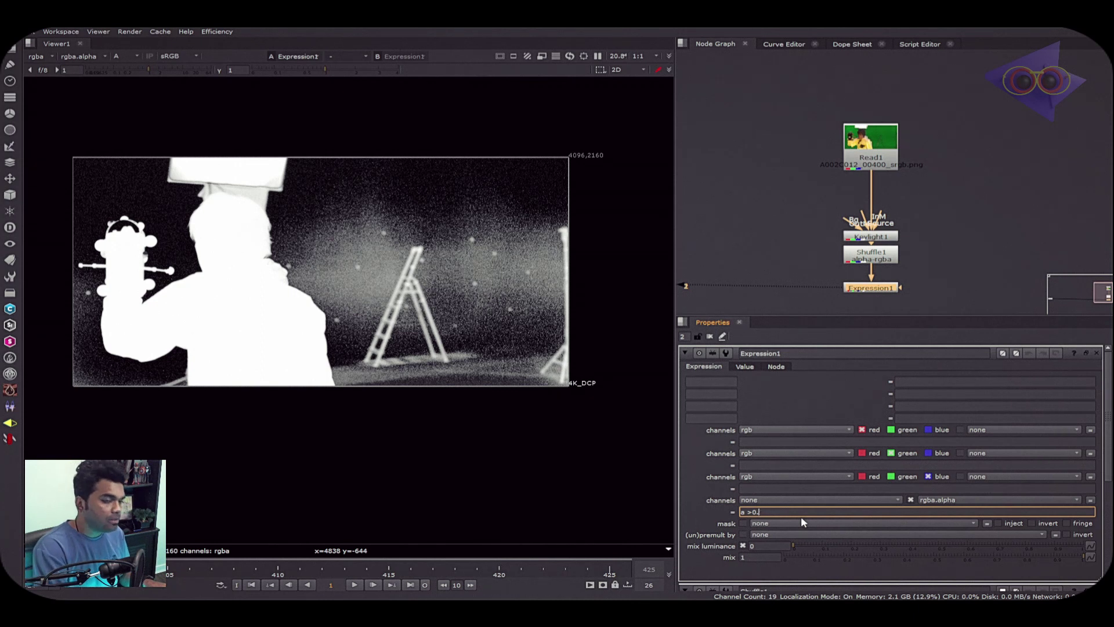
Step: Check the custom slider's name and complete the alpha channel expression as "a > alphavalue ? 1 : 0"
left_click(745, 366)
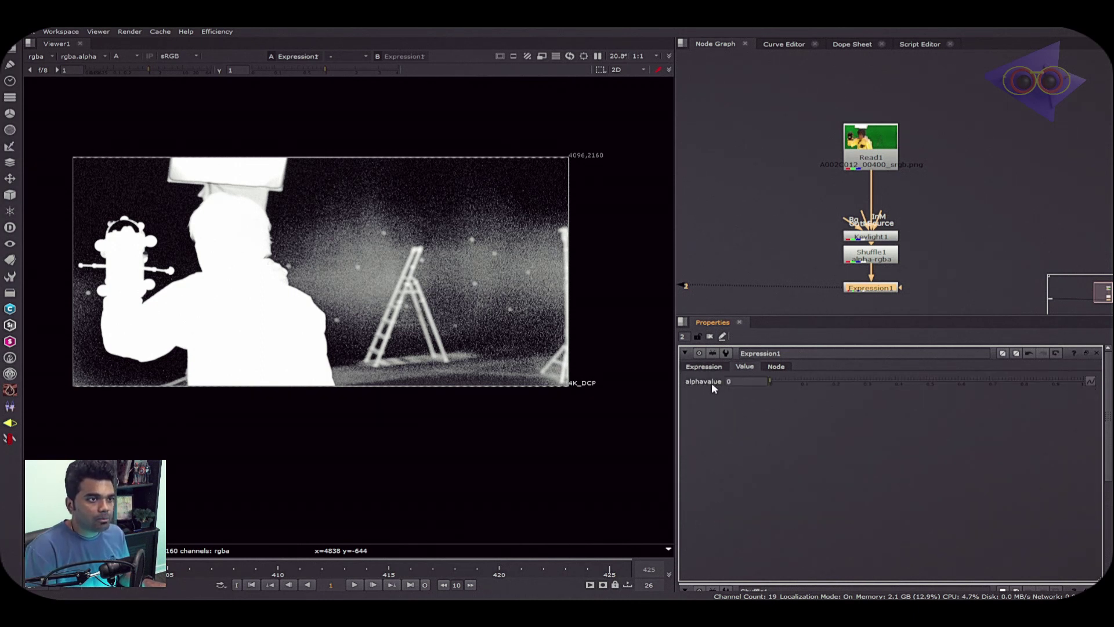
left_click(708, 366)
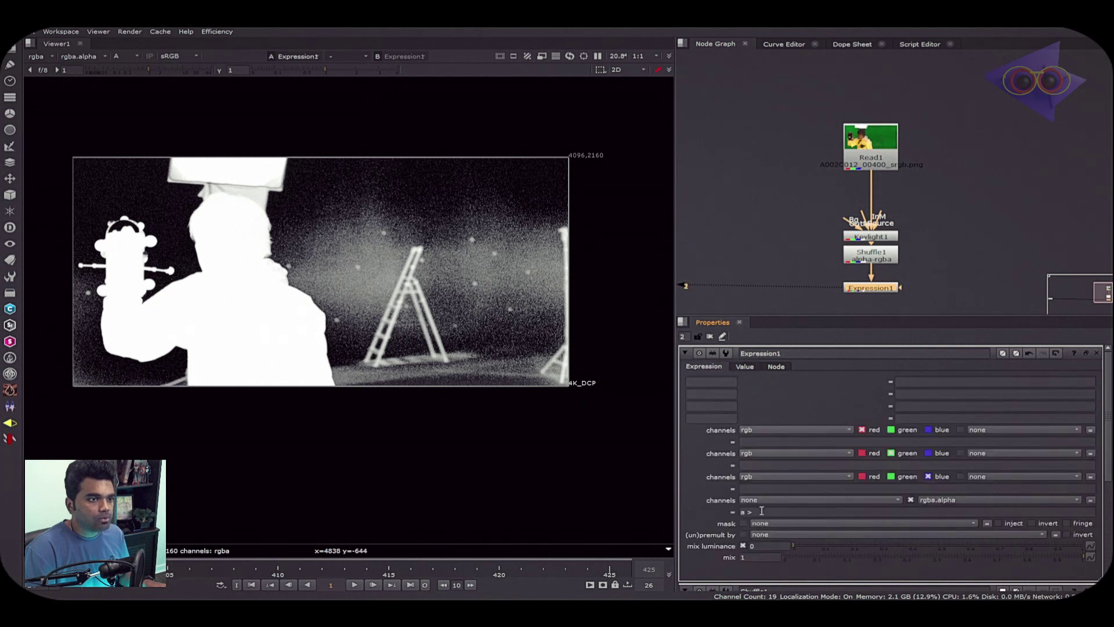
left_click(765, 511)
type("alphavalue")
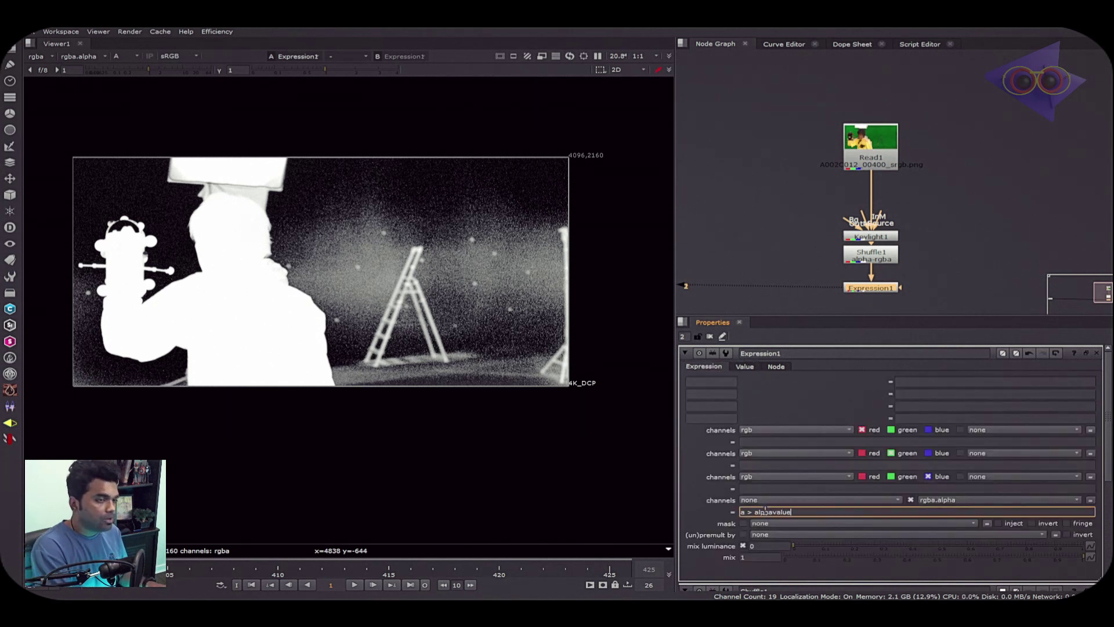
type(" ?")
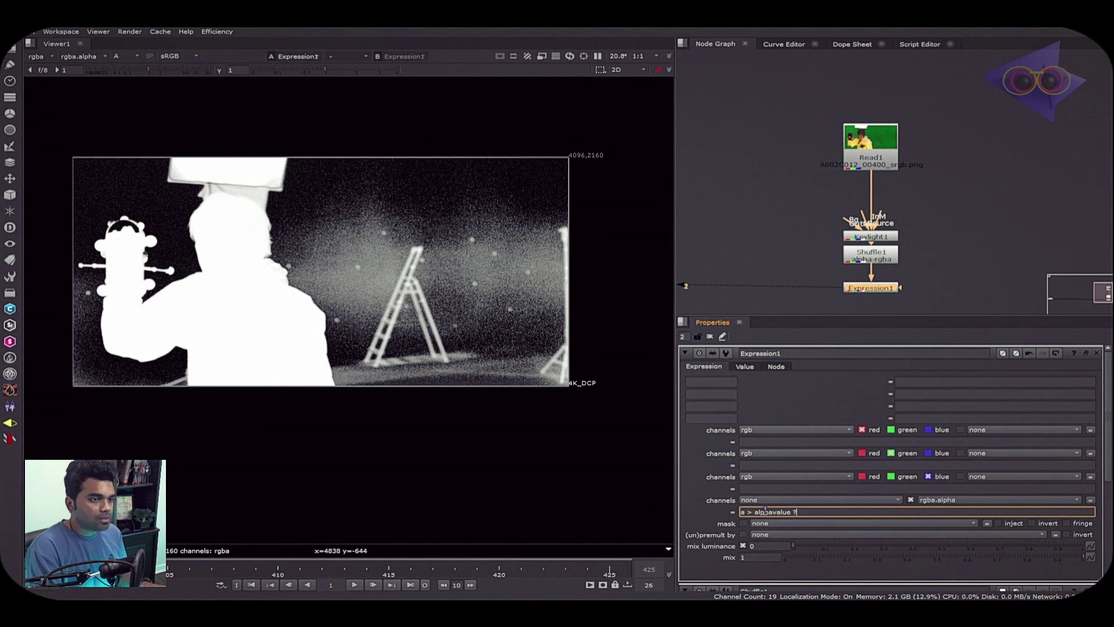
type(" 1")
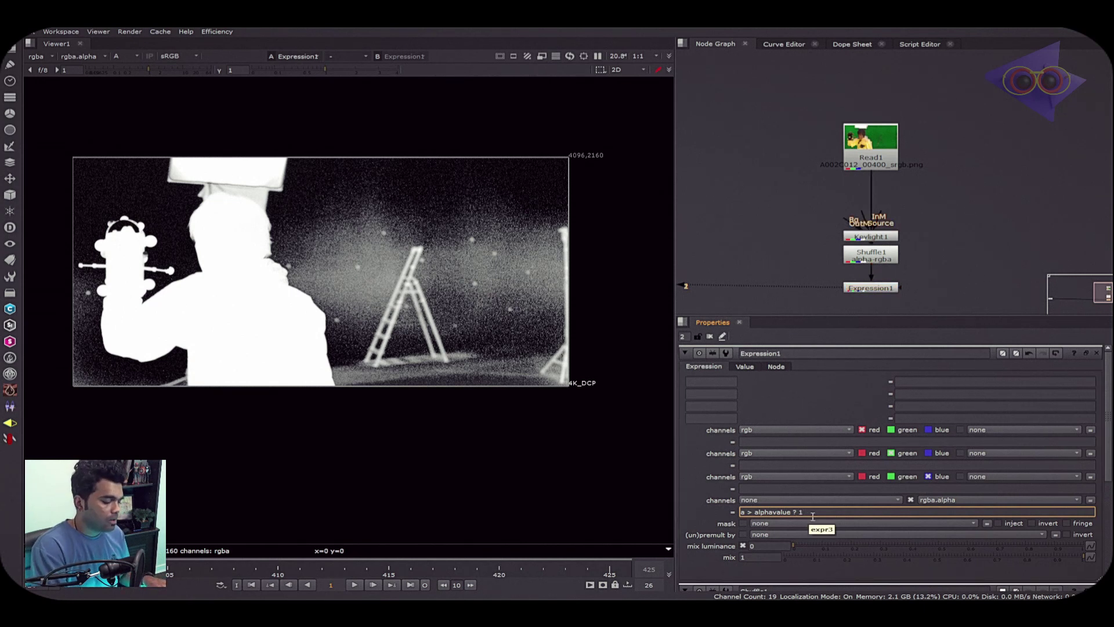
type(" : 0")
key("Return")
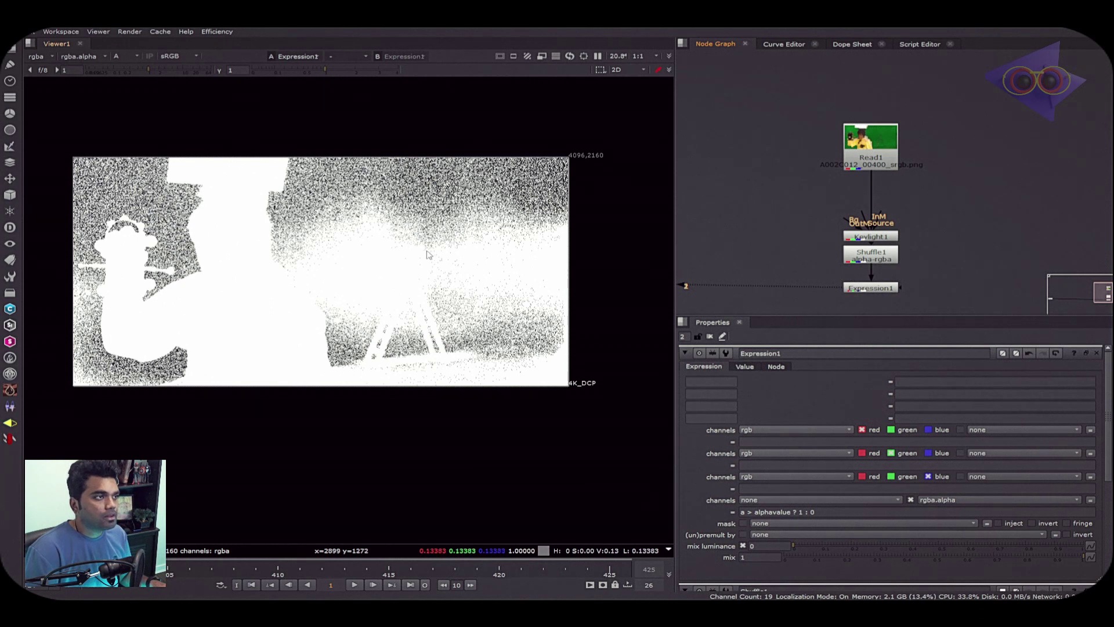
Step: Raise Expression1's alphavalue threshold to about 0.196 and return to the node's channel expressions
left_click(858, 289)
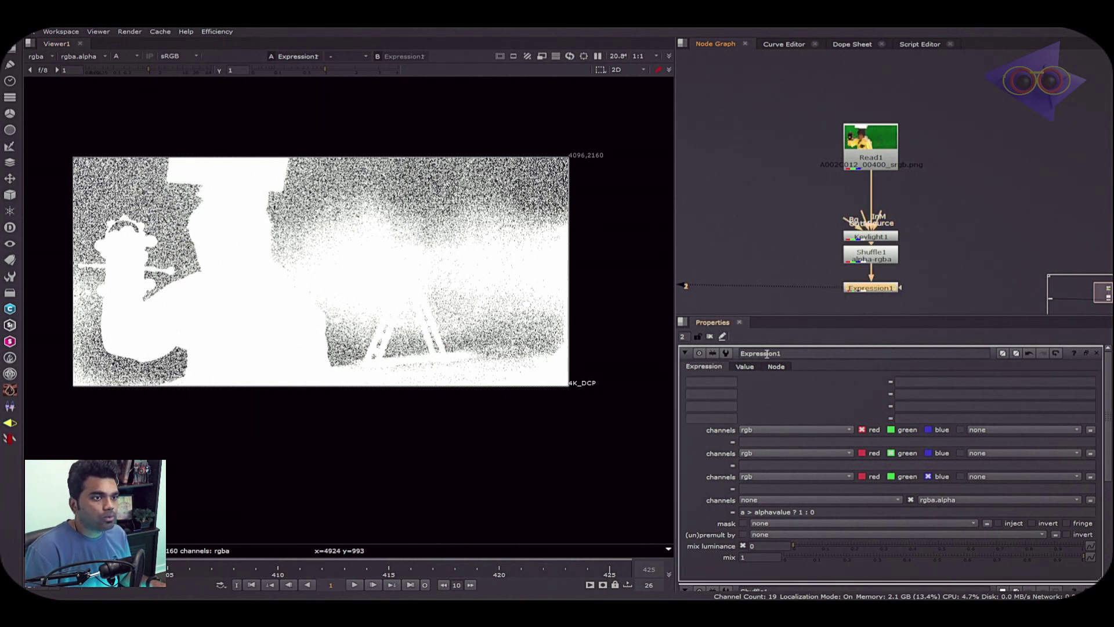
left_click(745, 366)
left_click_drag(795, 381, 831, 390)
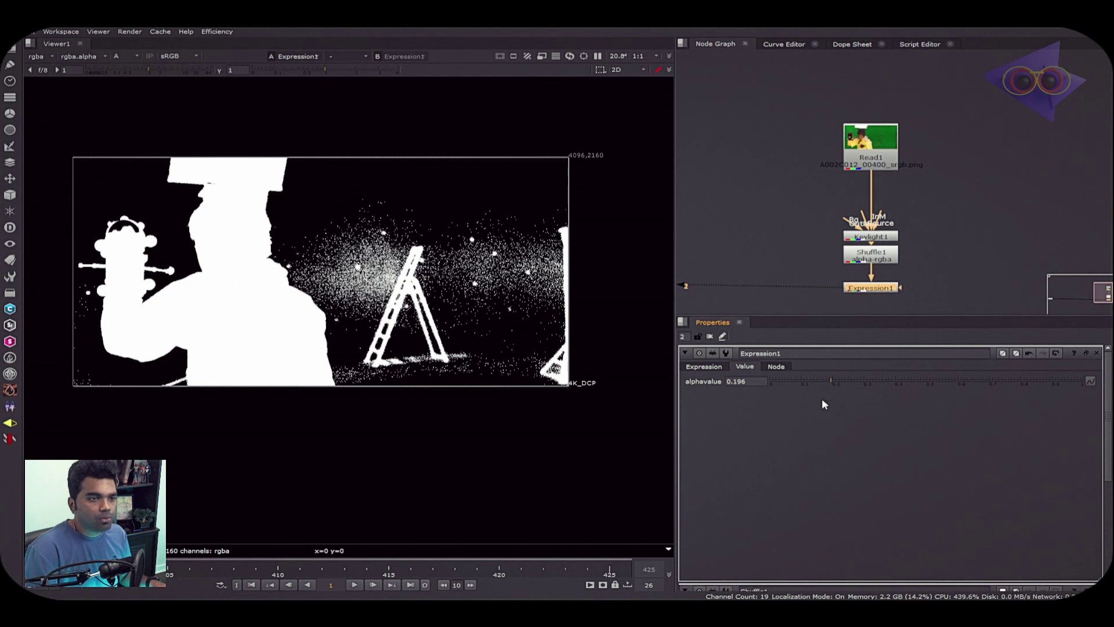
left_click(692, 367)
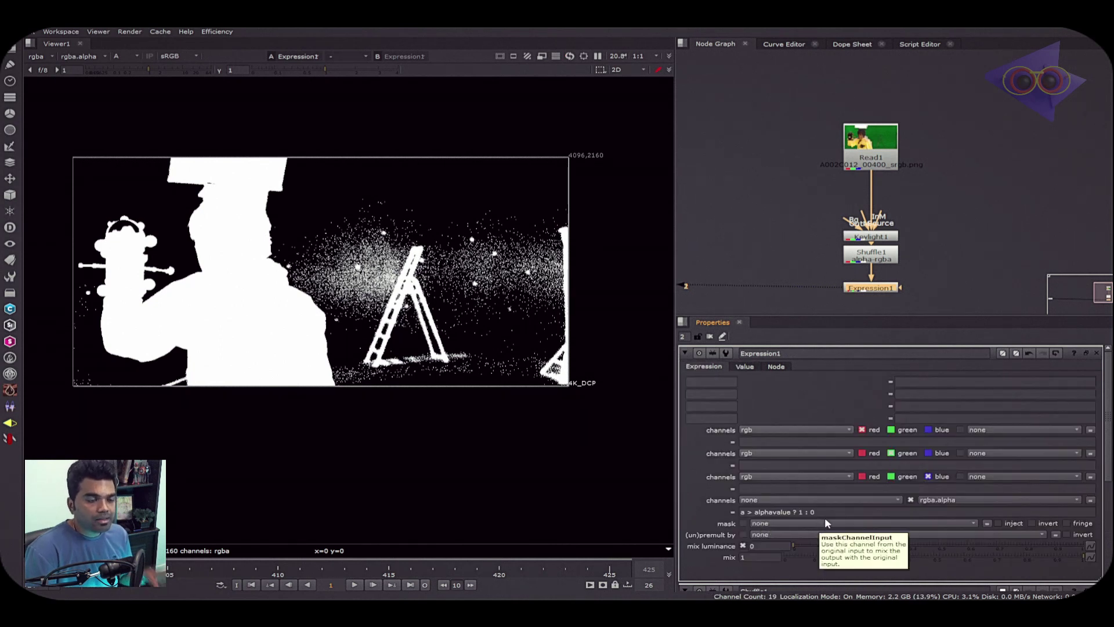